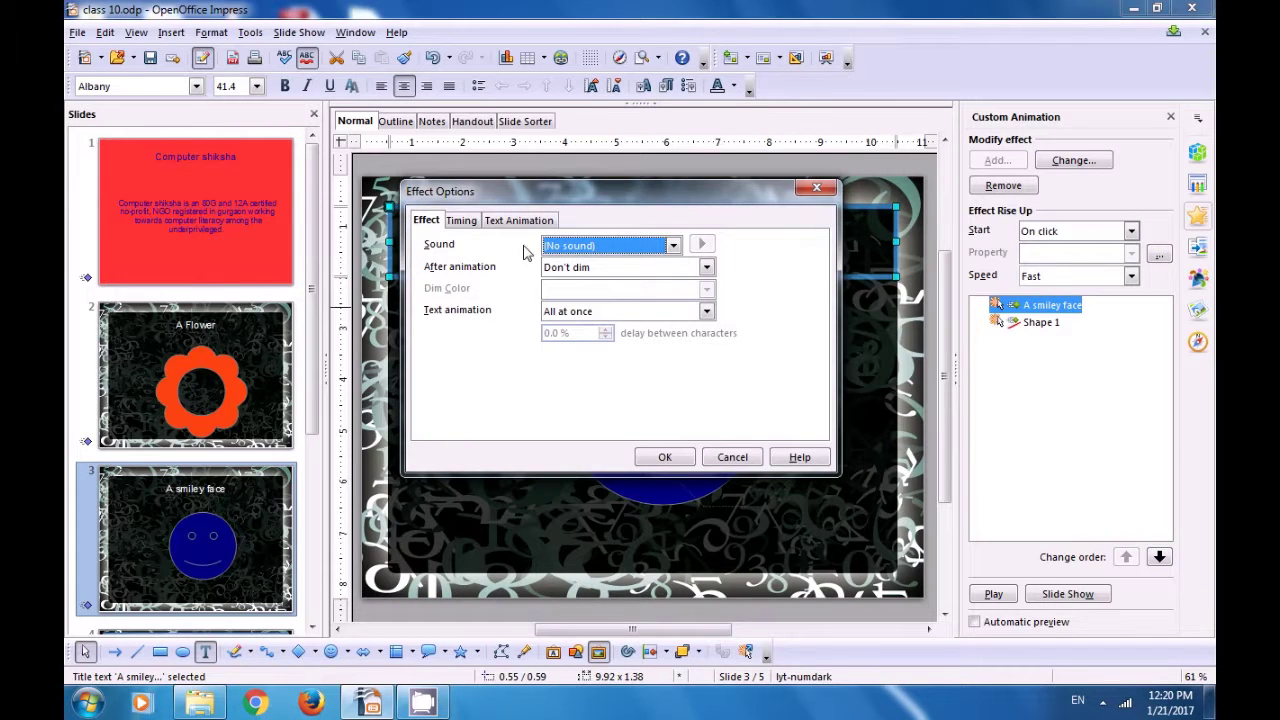
Set the "A smiley face" title's Rise Up animation to start After previous and increase its delay.
click(456, 224)
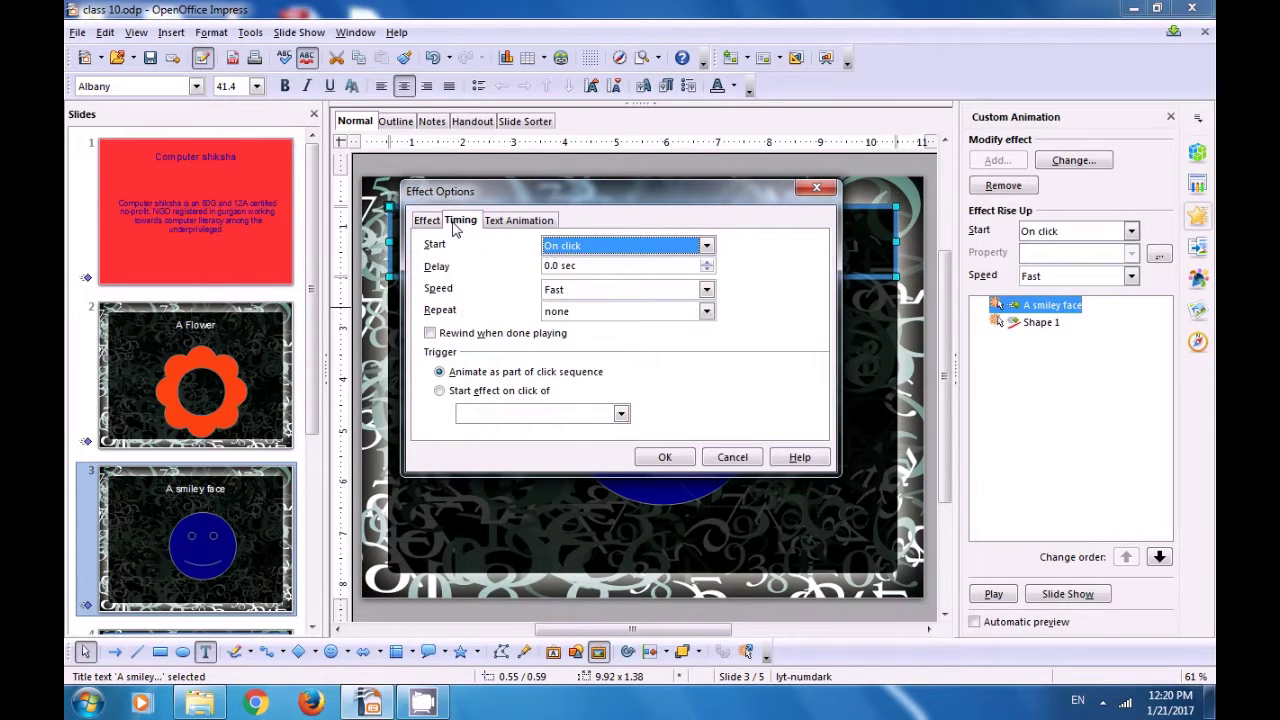
click(706, 247)
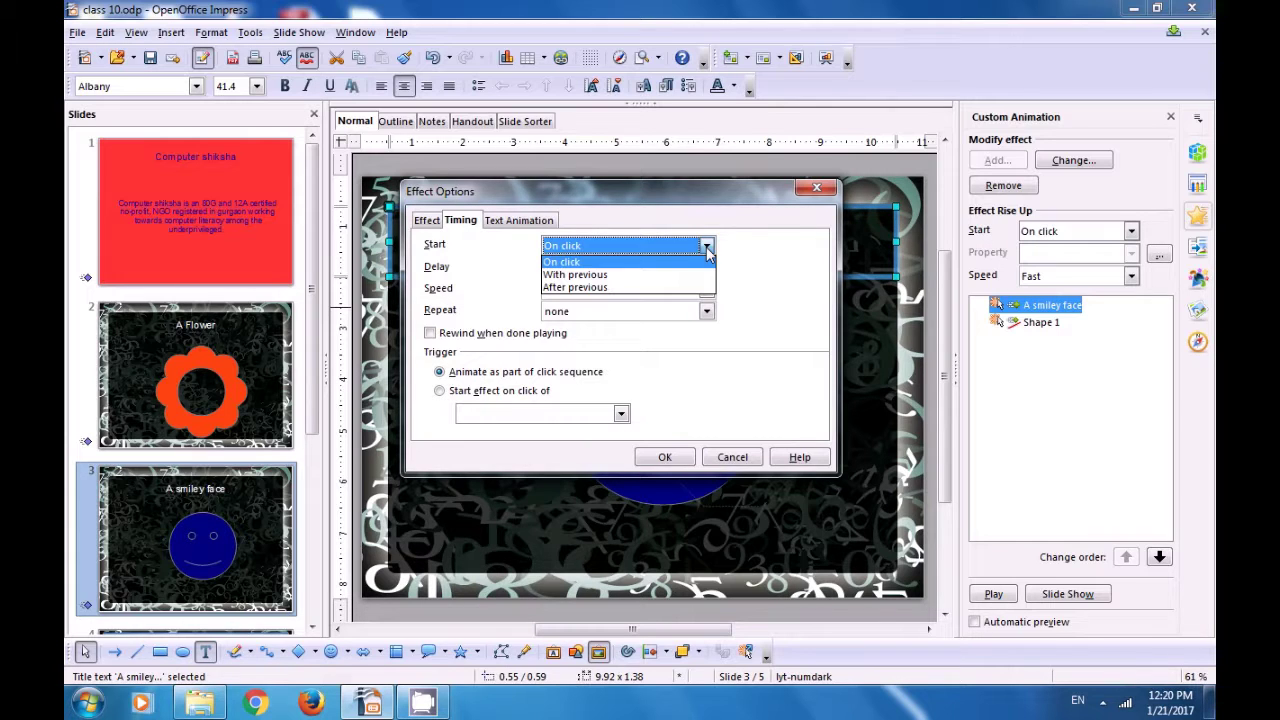
click(662, 287)
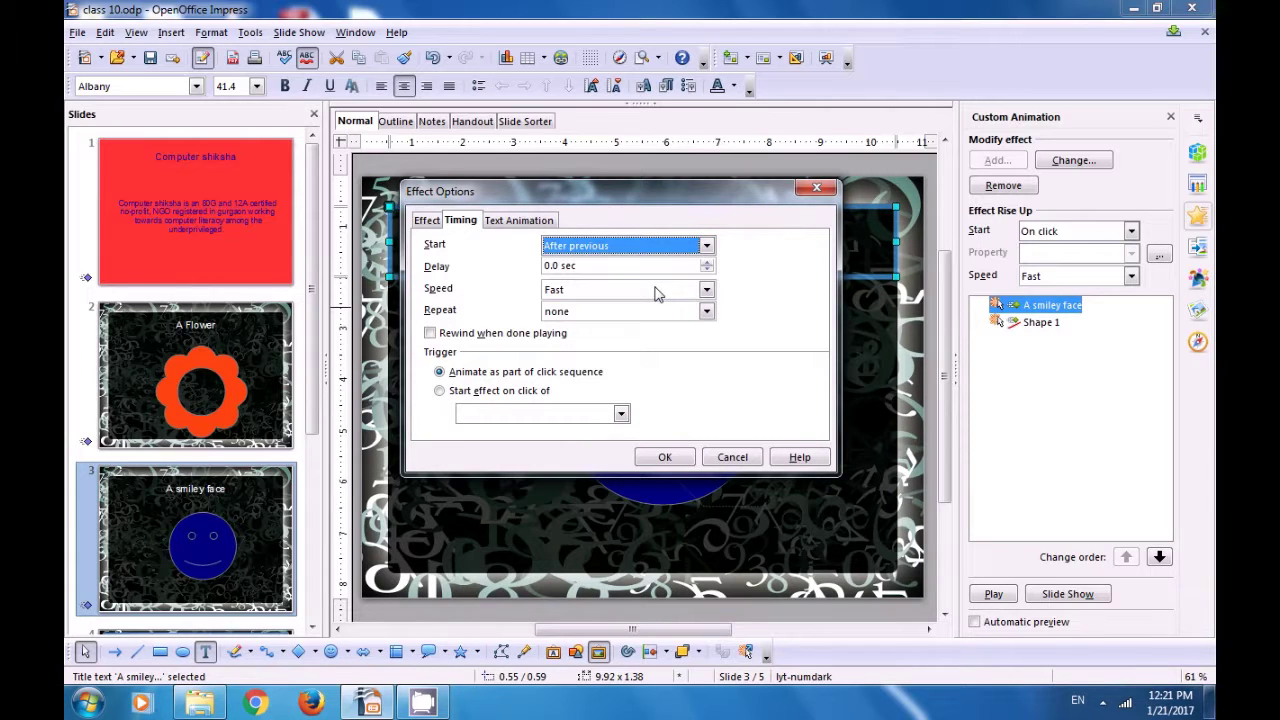
click(706, 262)
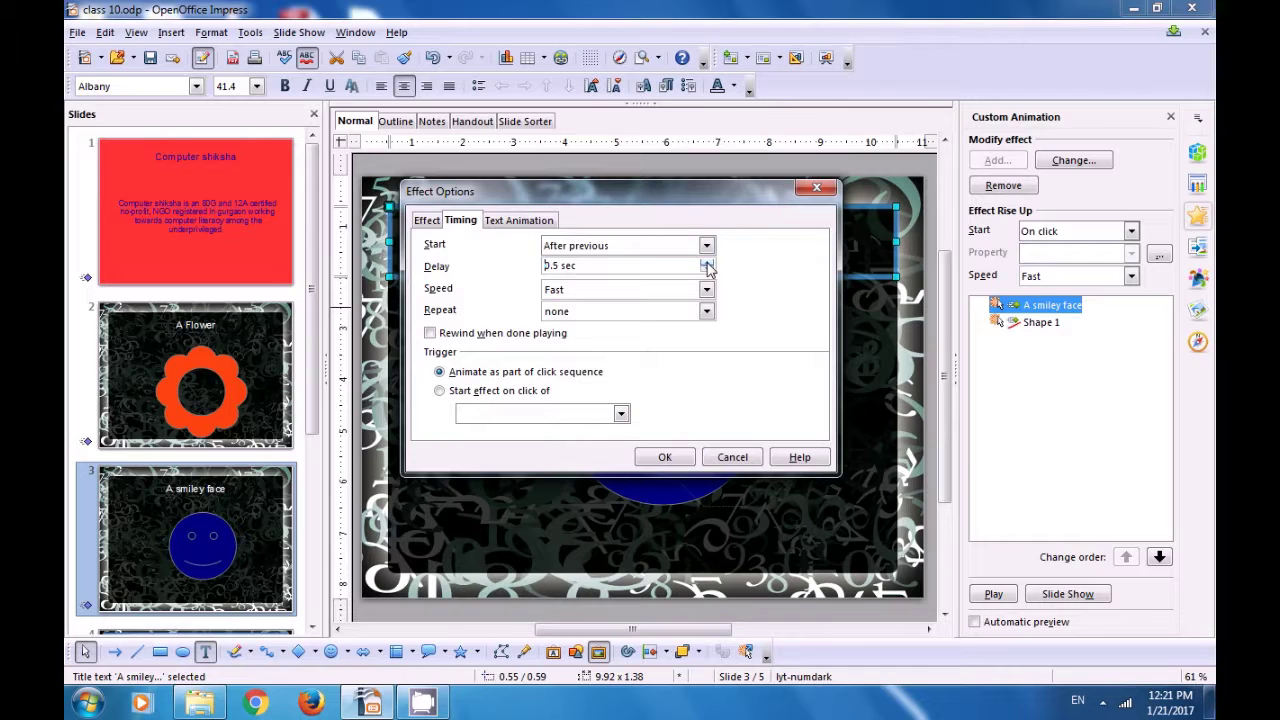
click(706, 262)
click(664, 457)
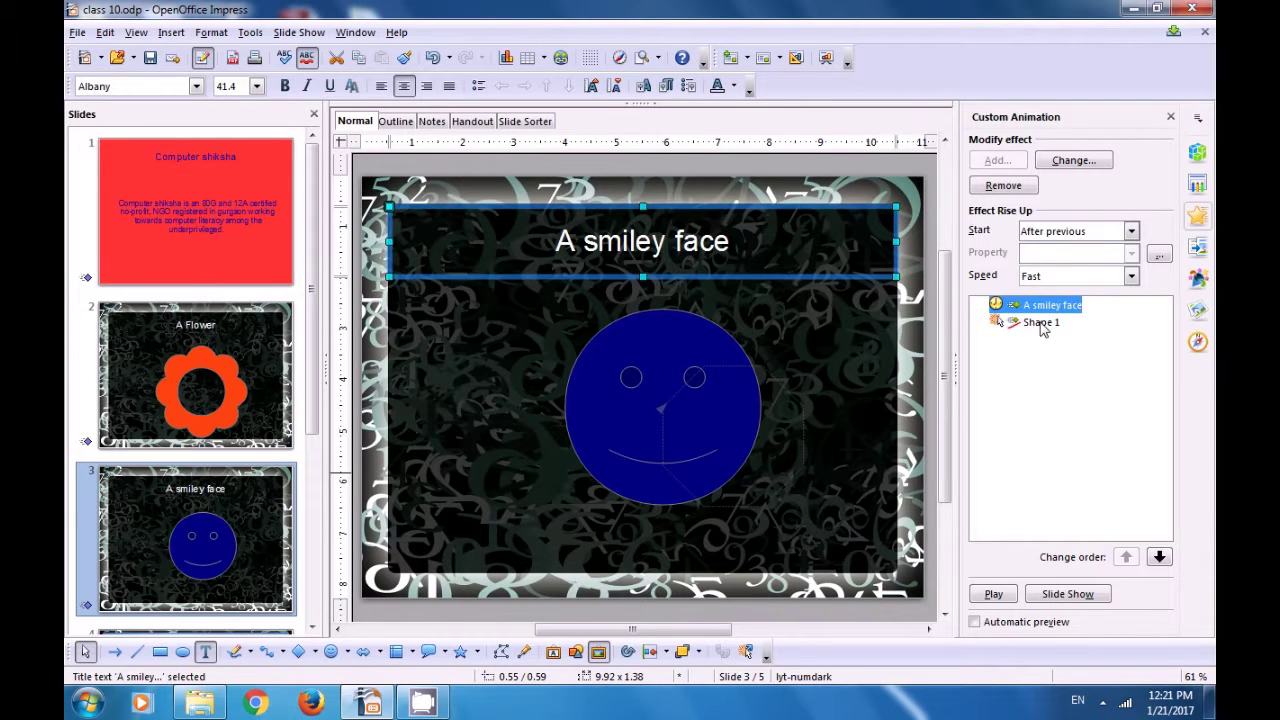
Set the smiley shape's Octagon animation to start After previous with a 1.0 sec delay.
click(1040, 322)
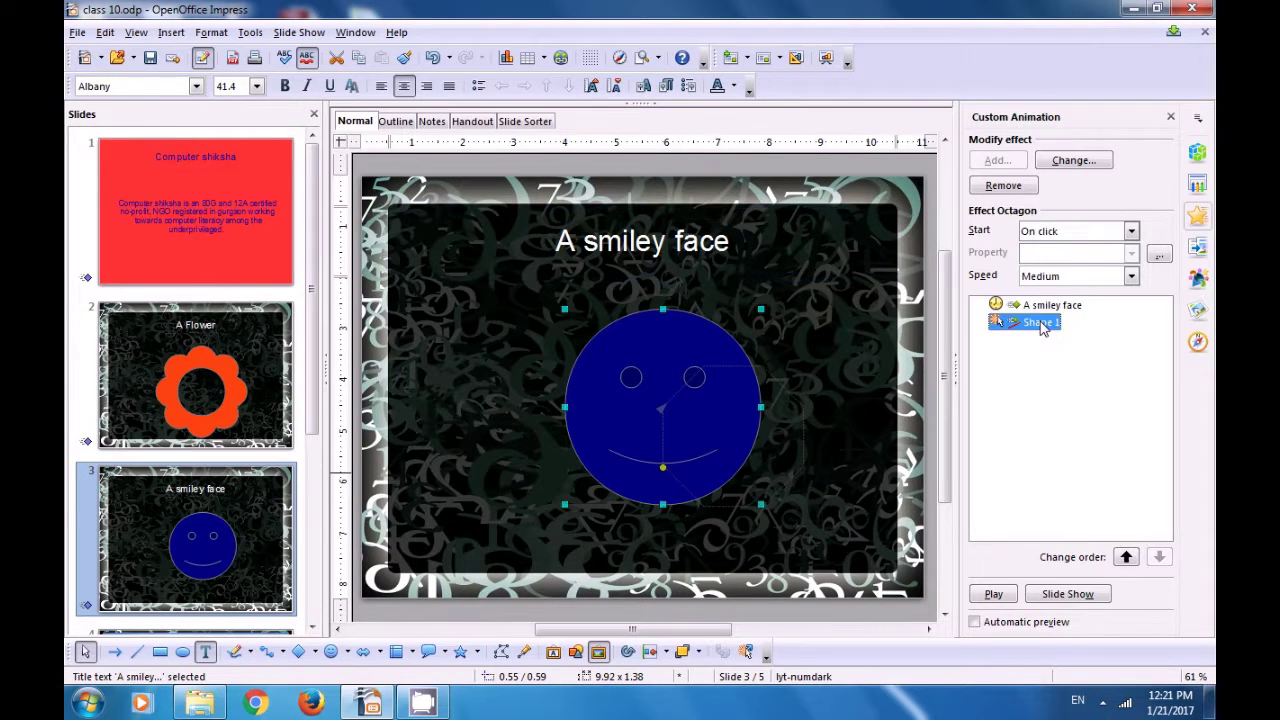
click(1158, 256)
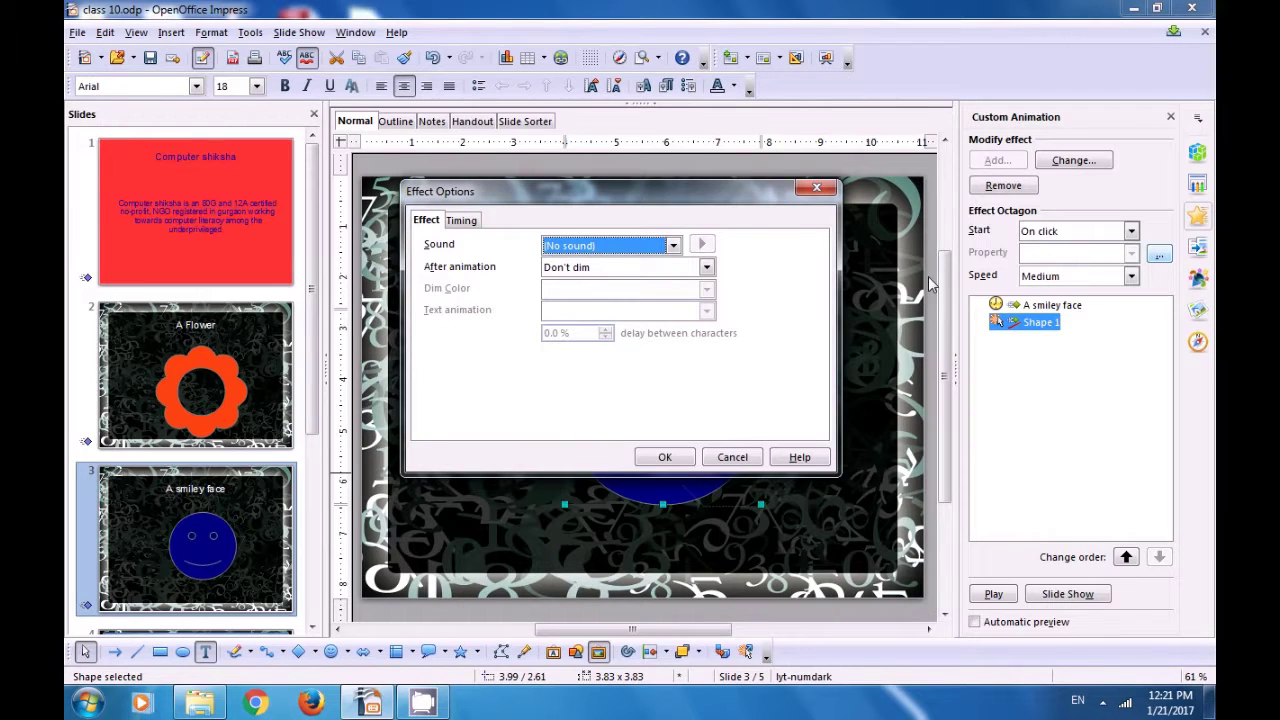
click(461, 221)
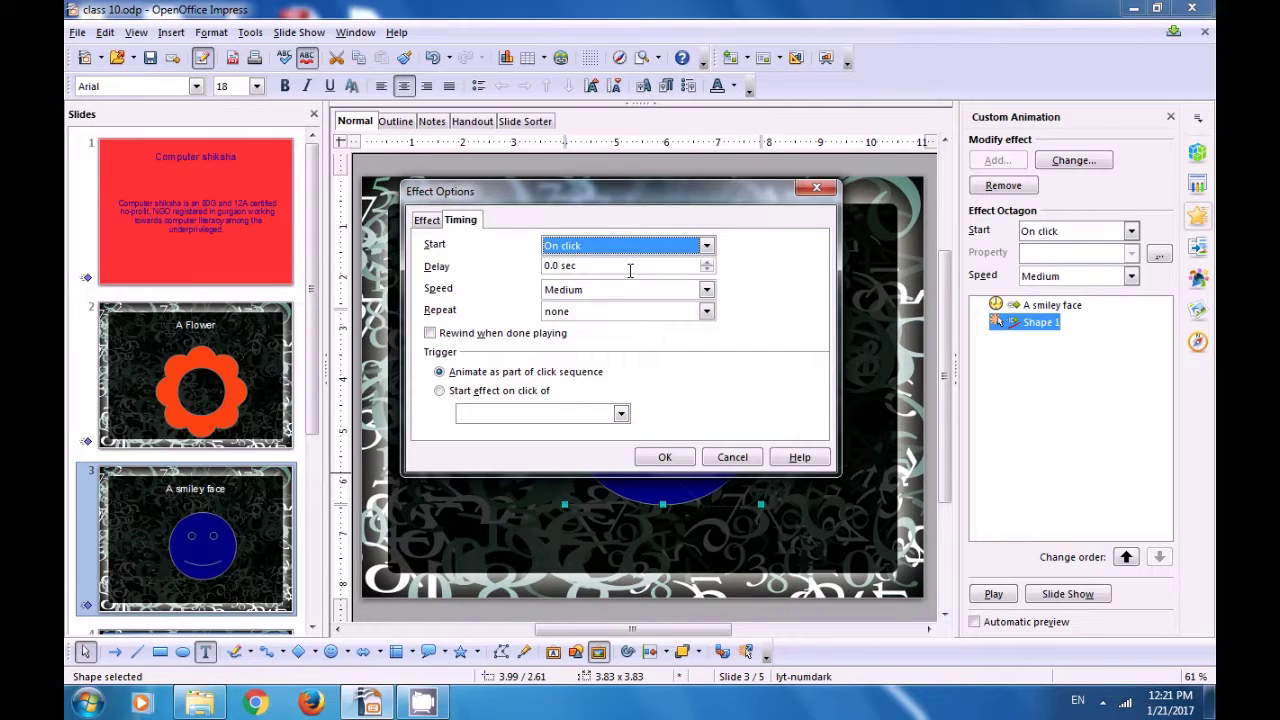
click(705, 250)
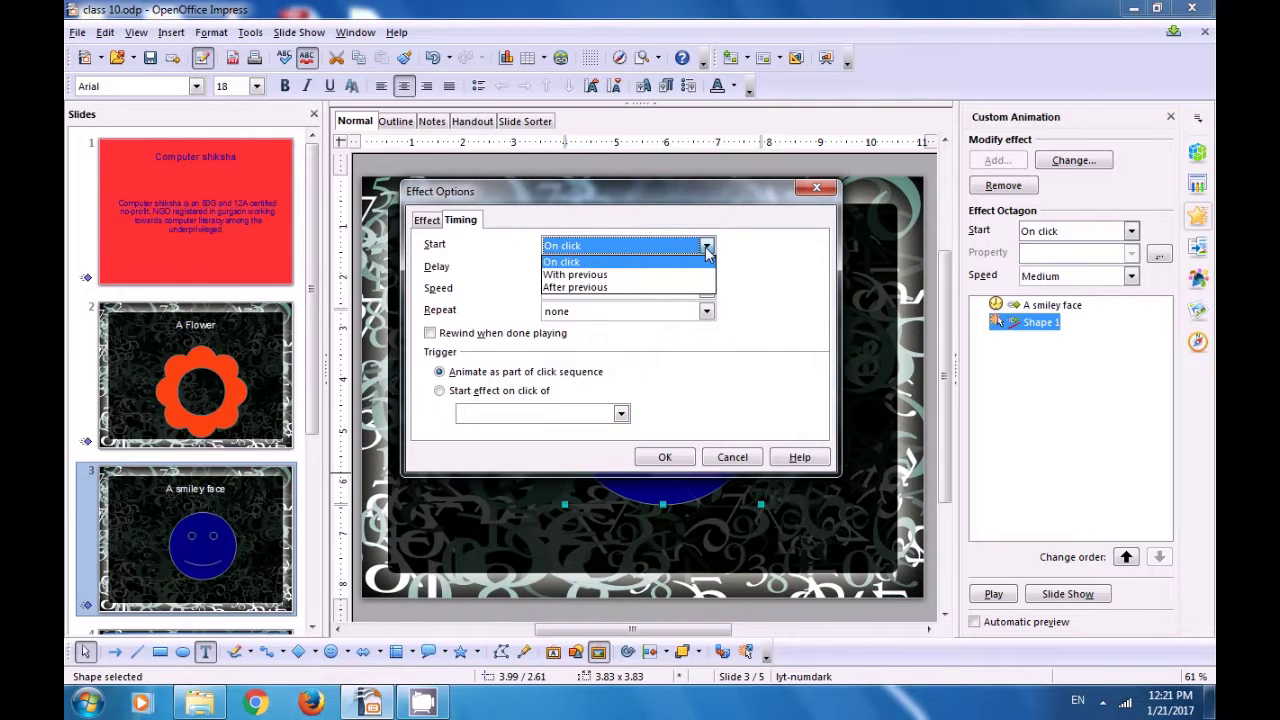
click(643, 288)
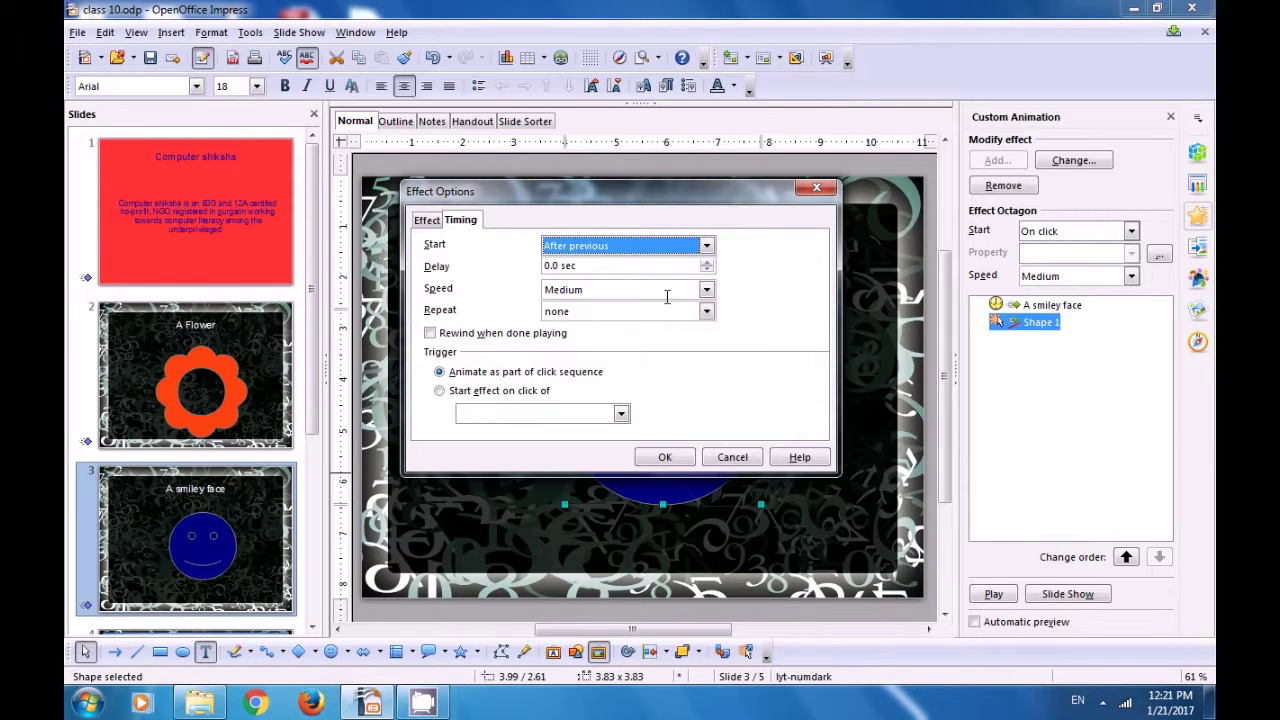
click(706, 262)
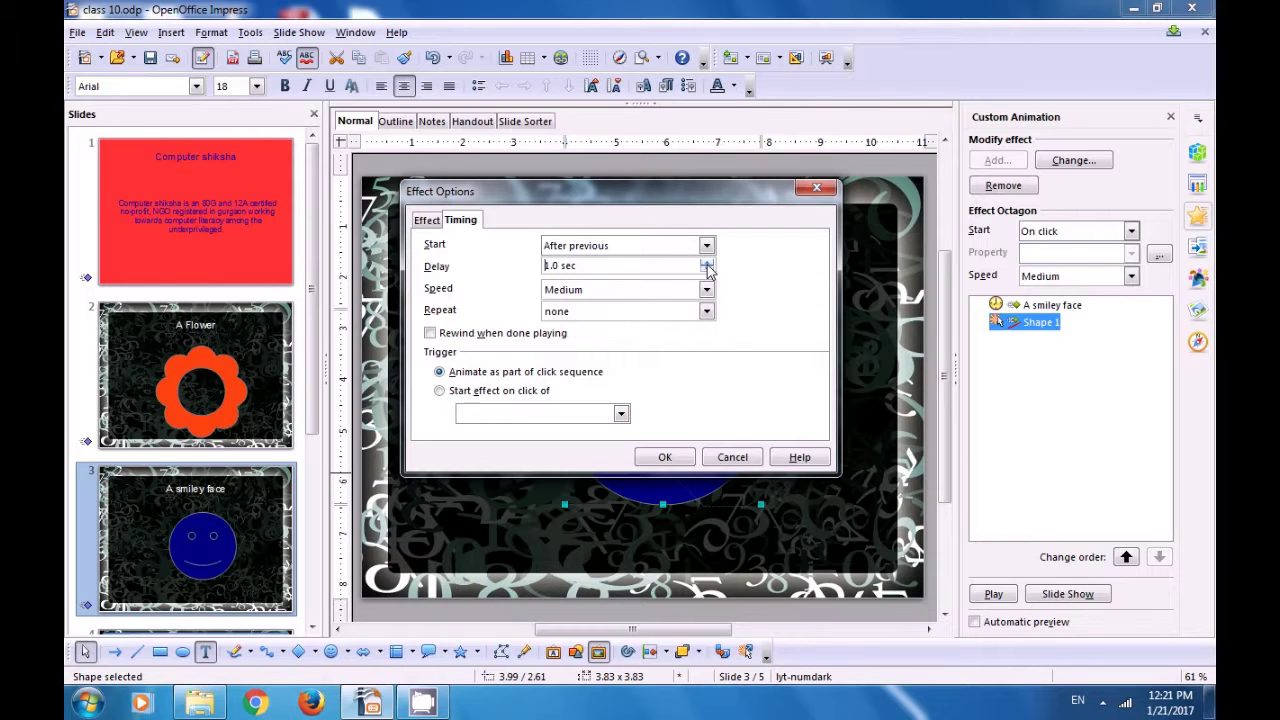
click(660, 458)
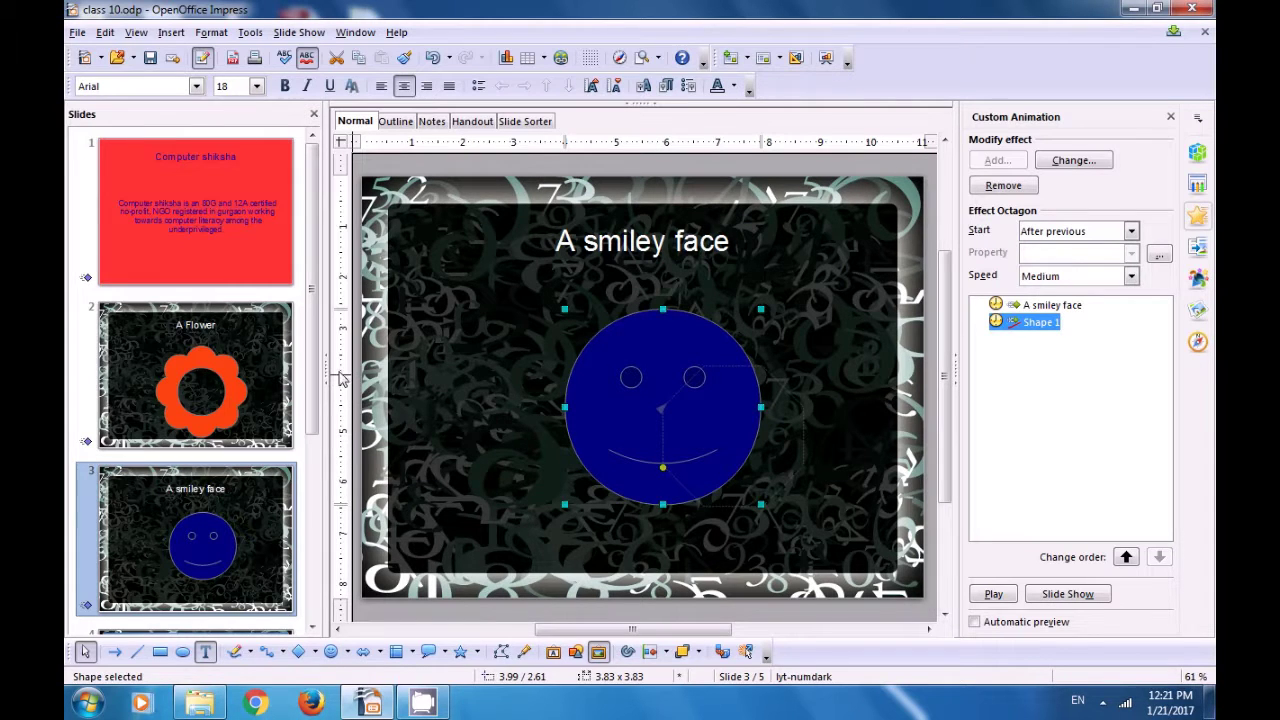
Remove the second and third Bitmap 1 animations from the desert picture on slide 4.
scroll(307, 447, down, 3)
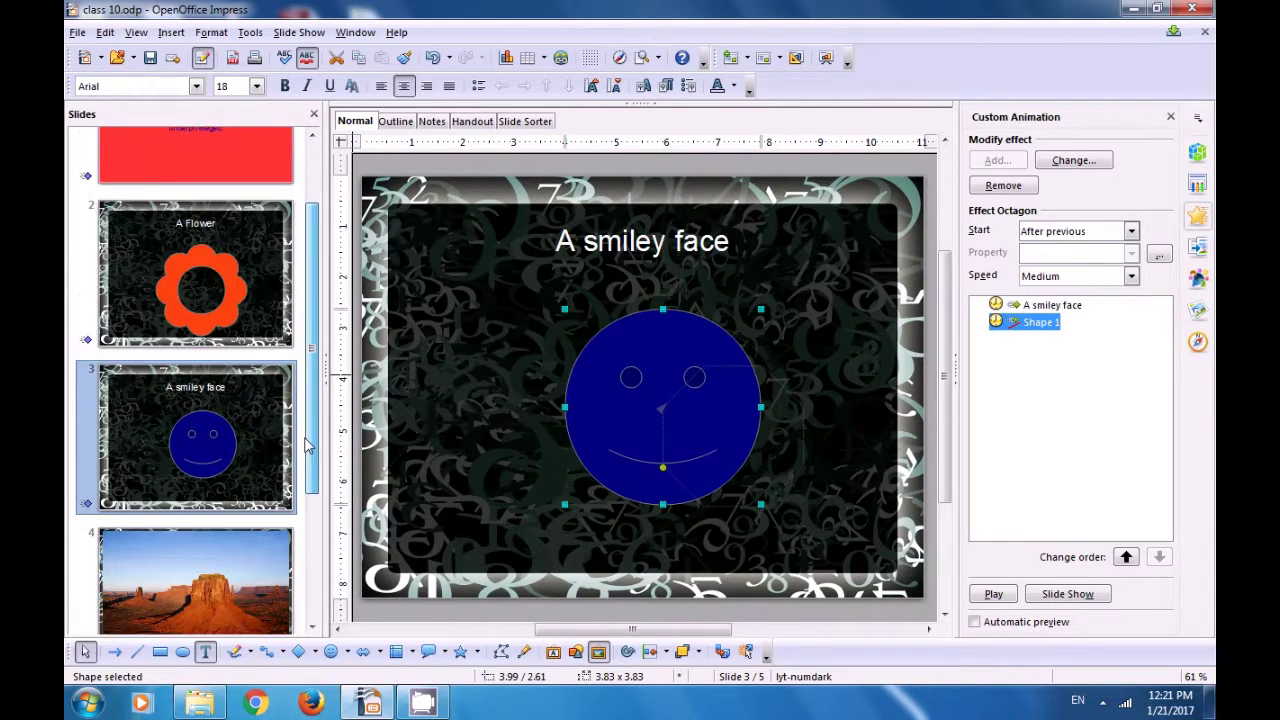
scroll(307, 447, down, 3)
click(184, 482)
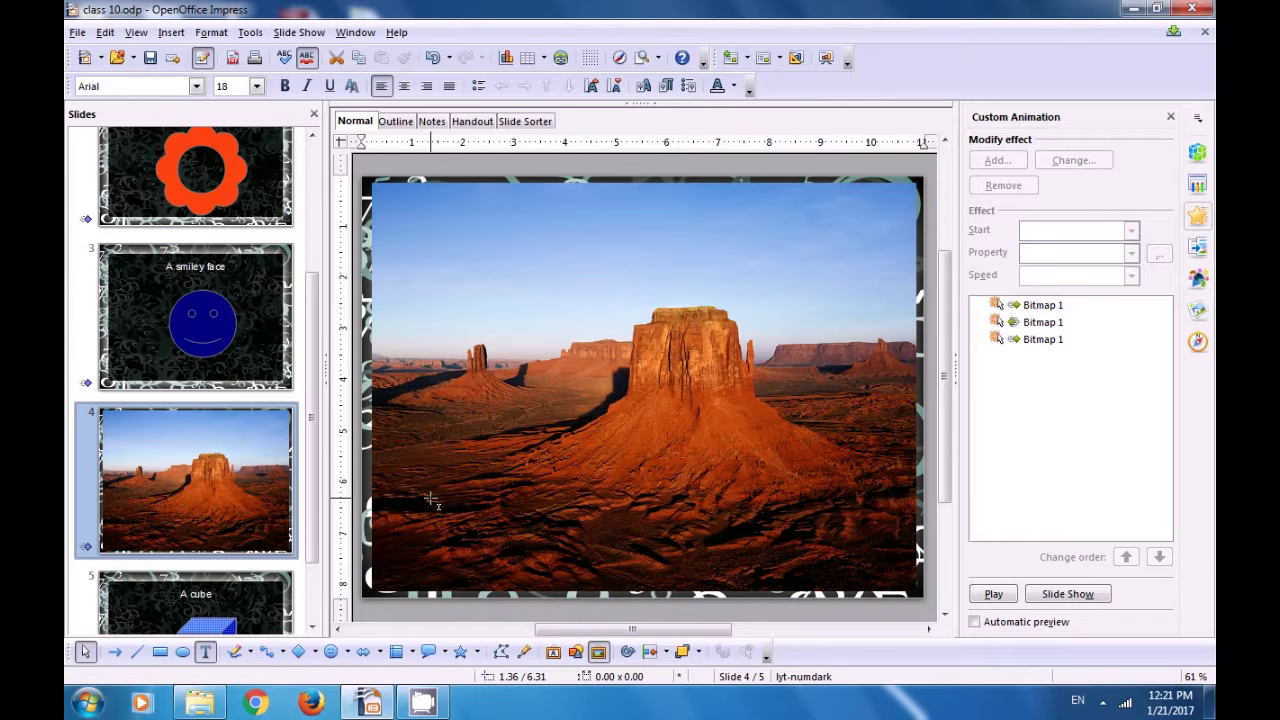
click(1025, 340)
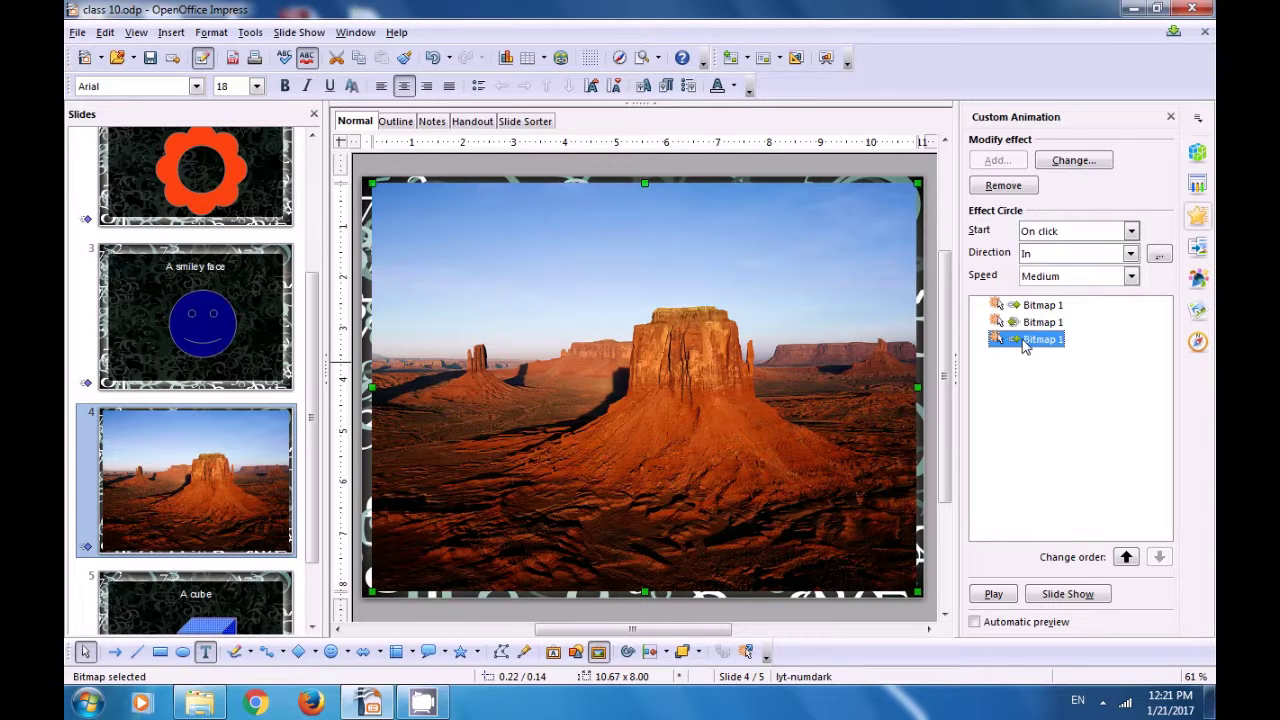
click(997, 188)
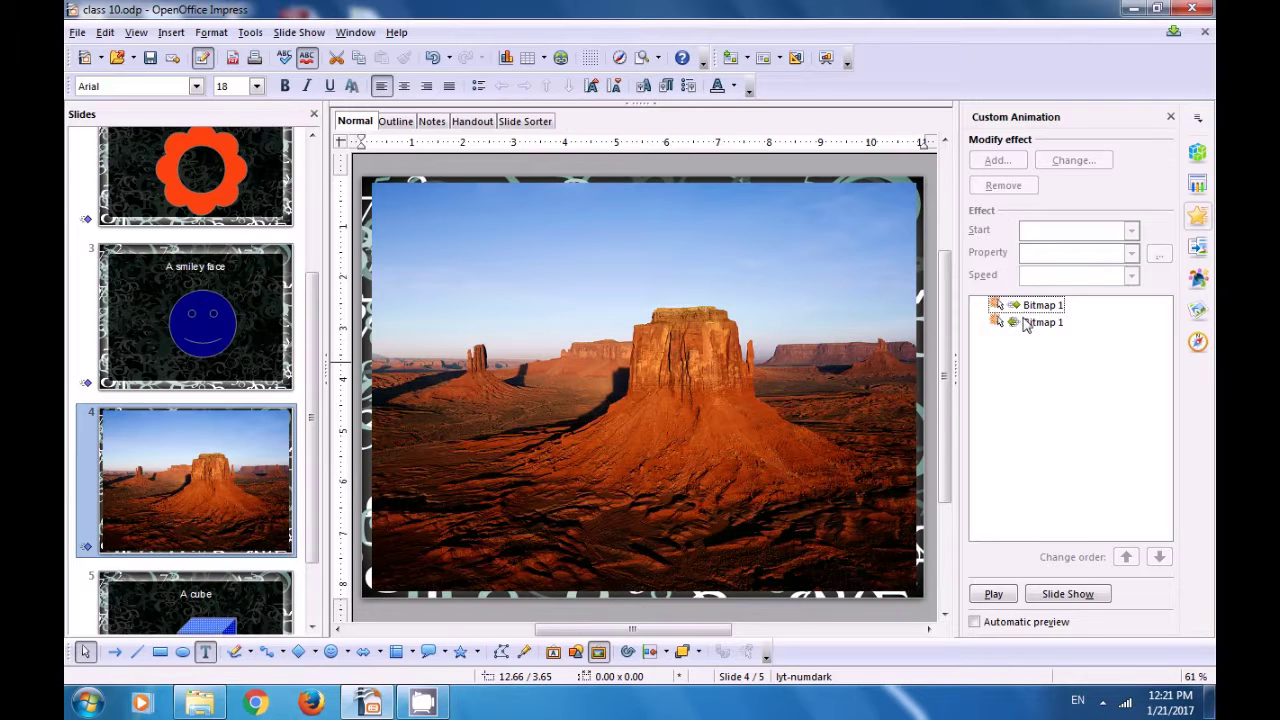
click(1025, 323)
click(996, 187)
Set the desert picture's Magnify animation to start After previous with a 1.5 sec delay, keeping Medium speed.
click(1019, 307)
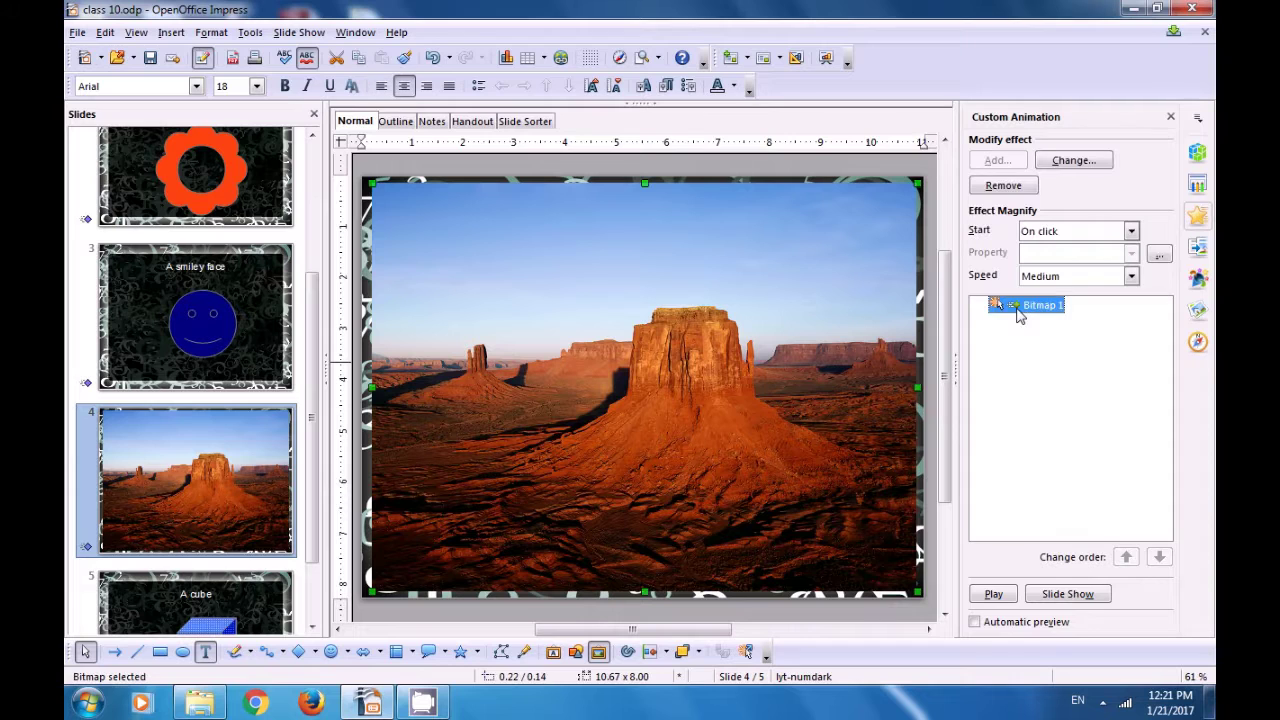
click(1158, 255)
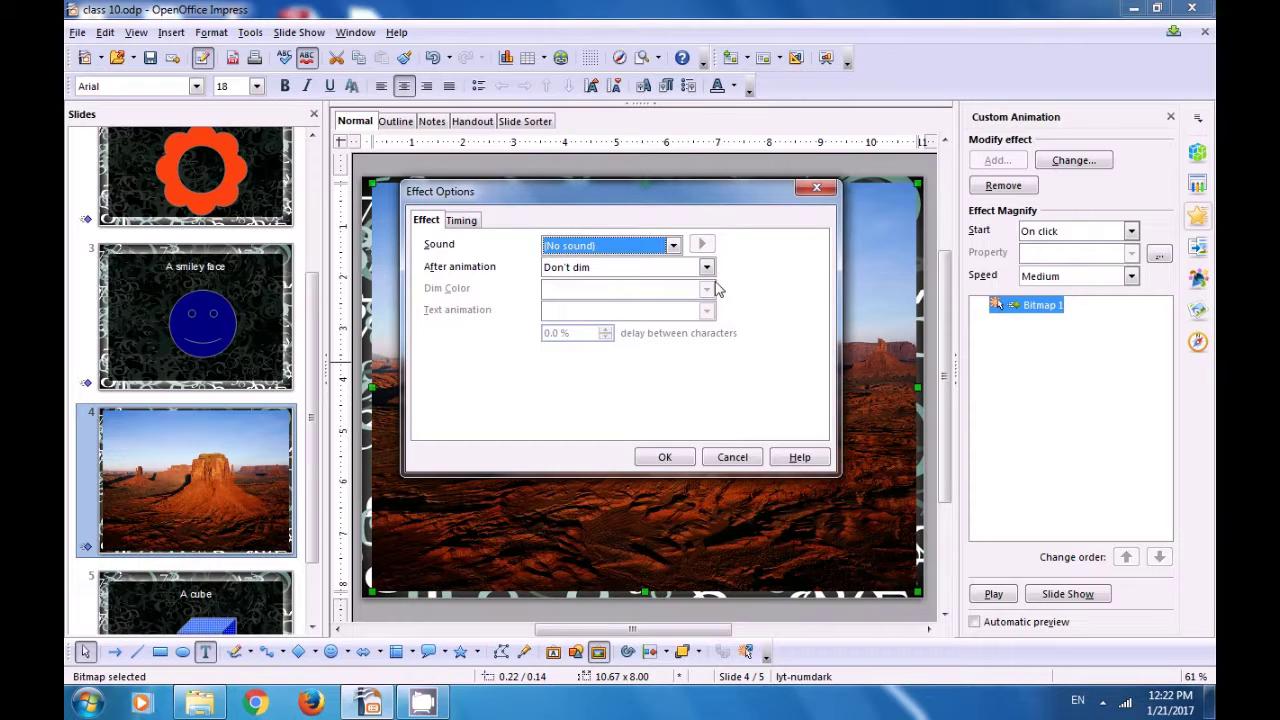
click(466, 222)
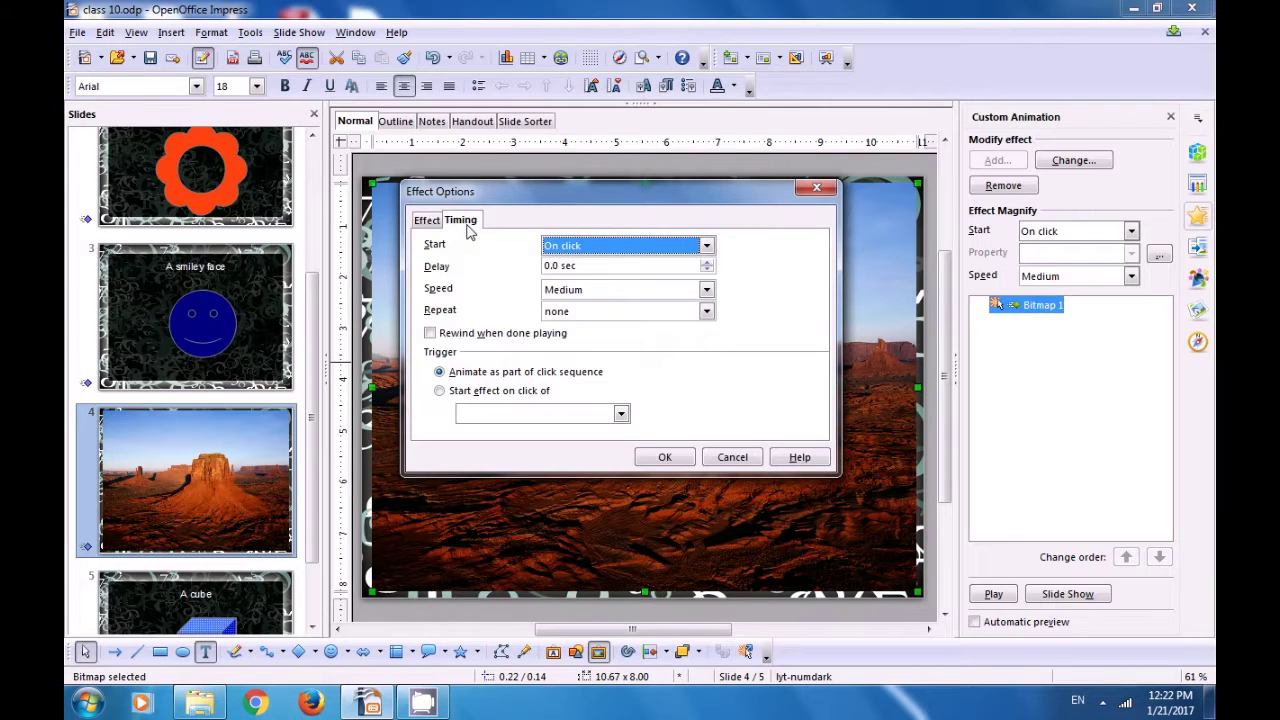
click(707, 264)
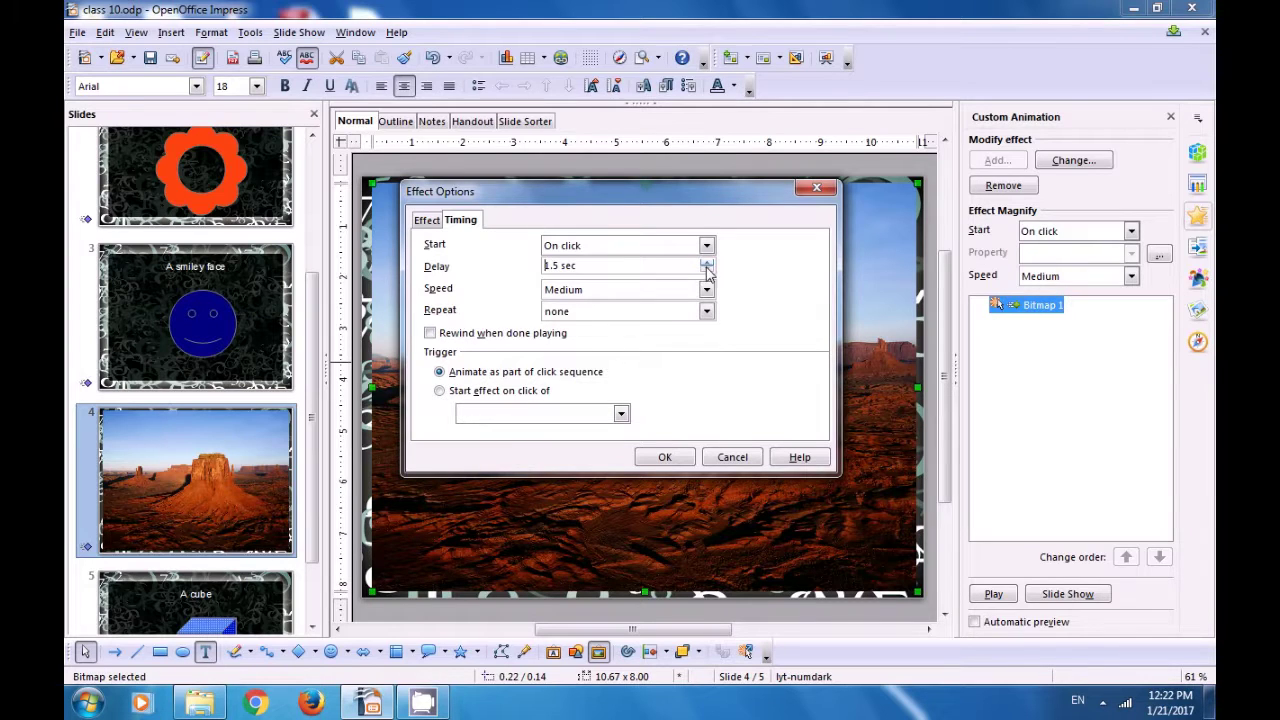
click(706, 289)
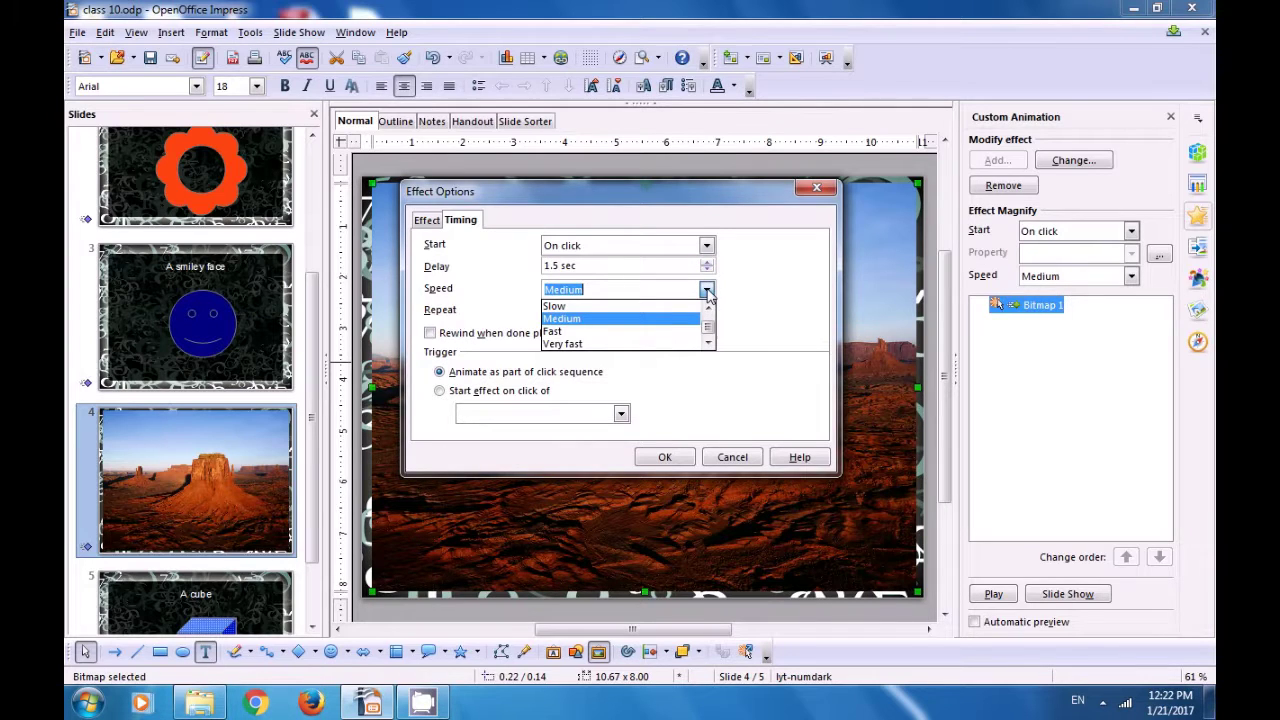
click(756, 288)
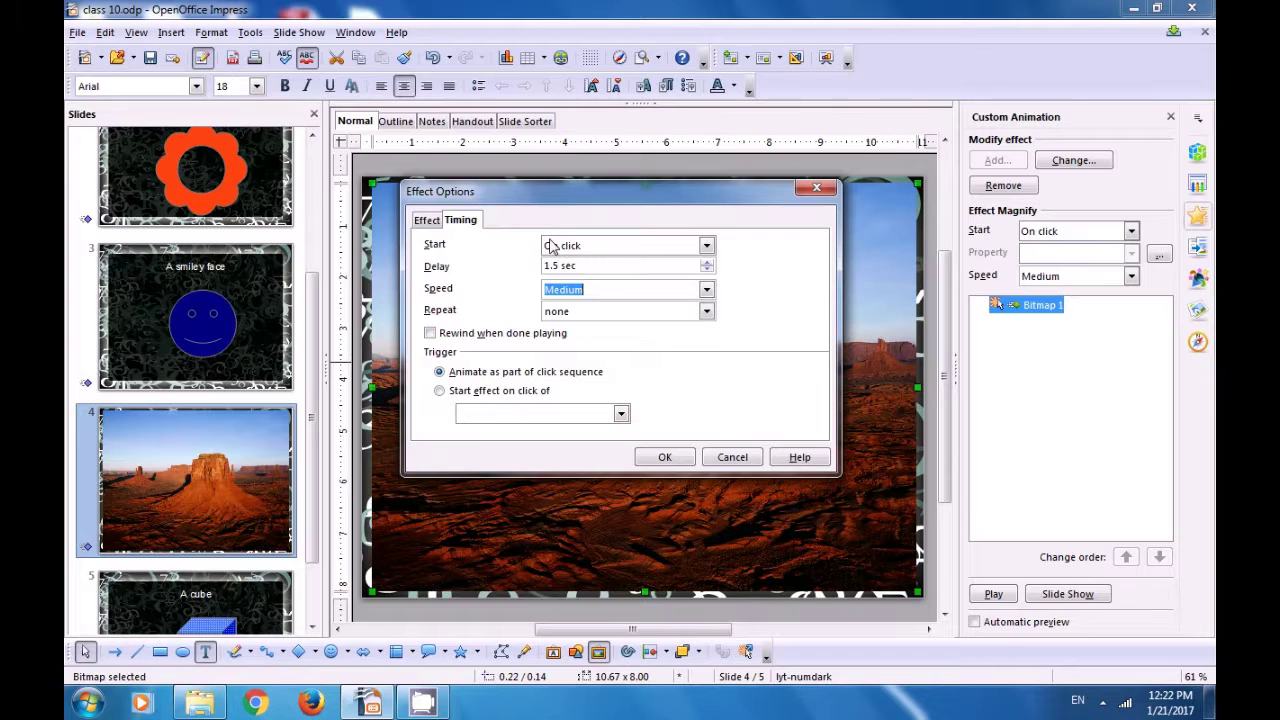
click(706, 247)
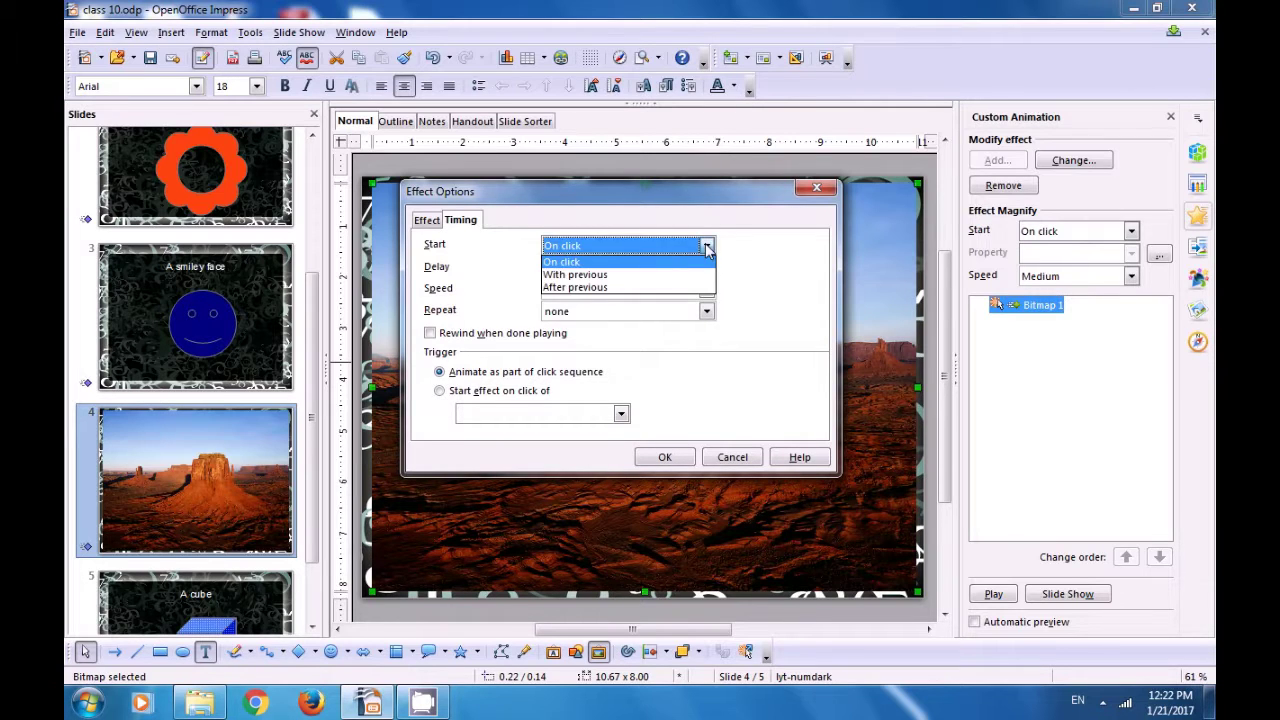
click(645, 288)
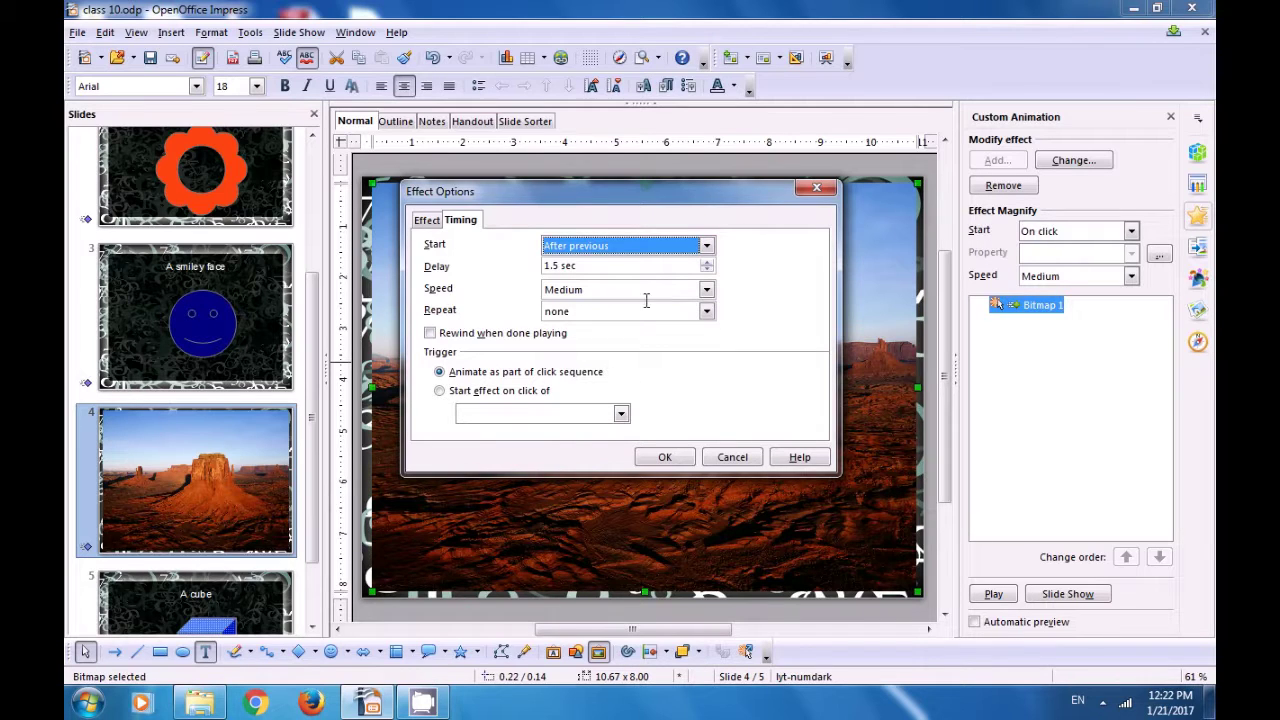
click(660, 458)
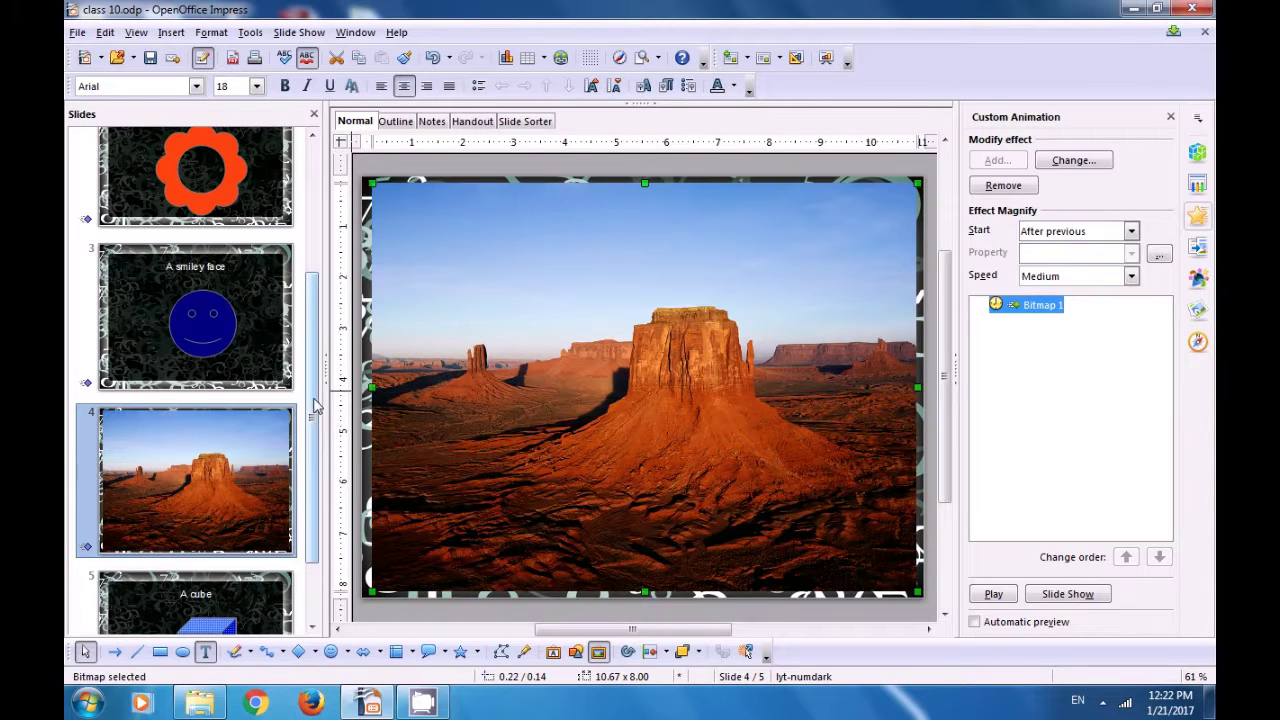
On slide 5, move the "A cube" title animation to the first place in the animation order.
drag(313, 405, 313, 459)
click(197, 537)
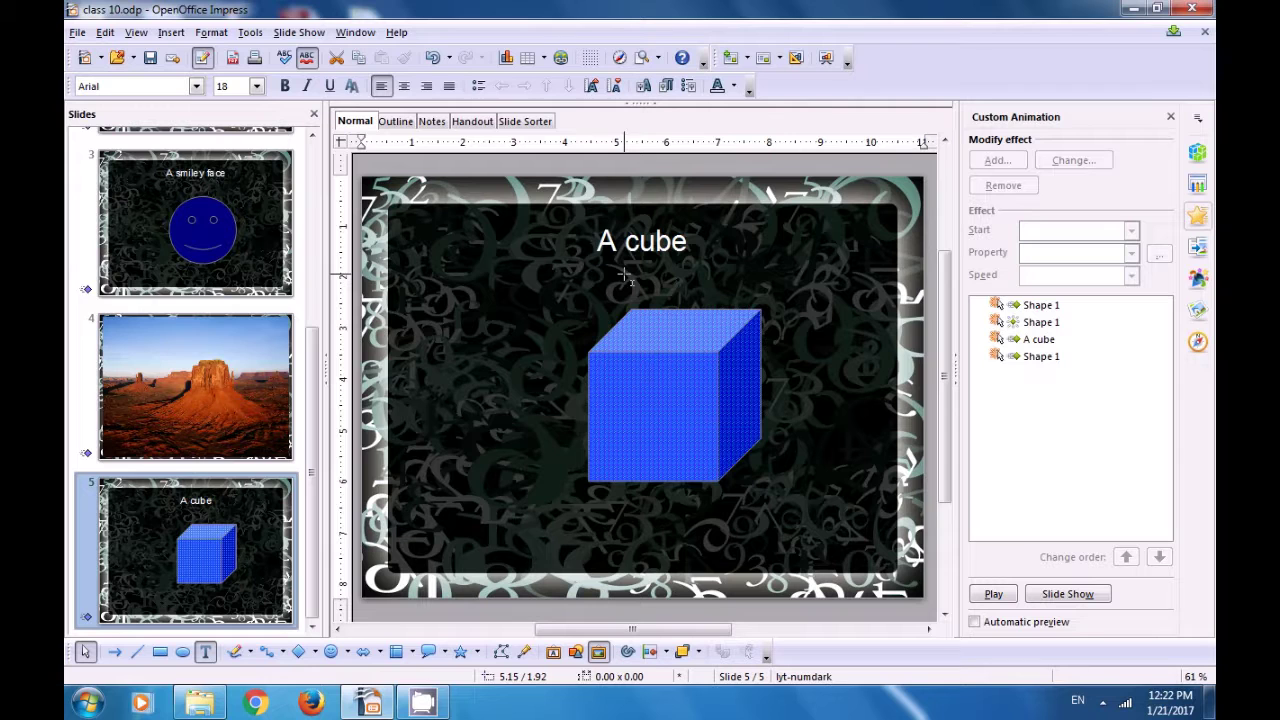
click(1030, 340)
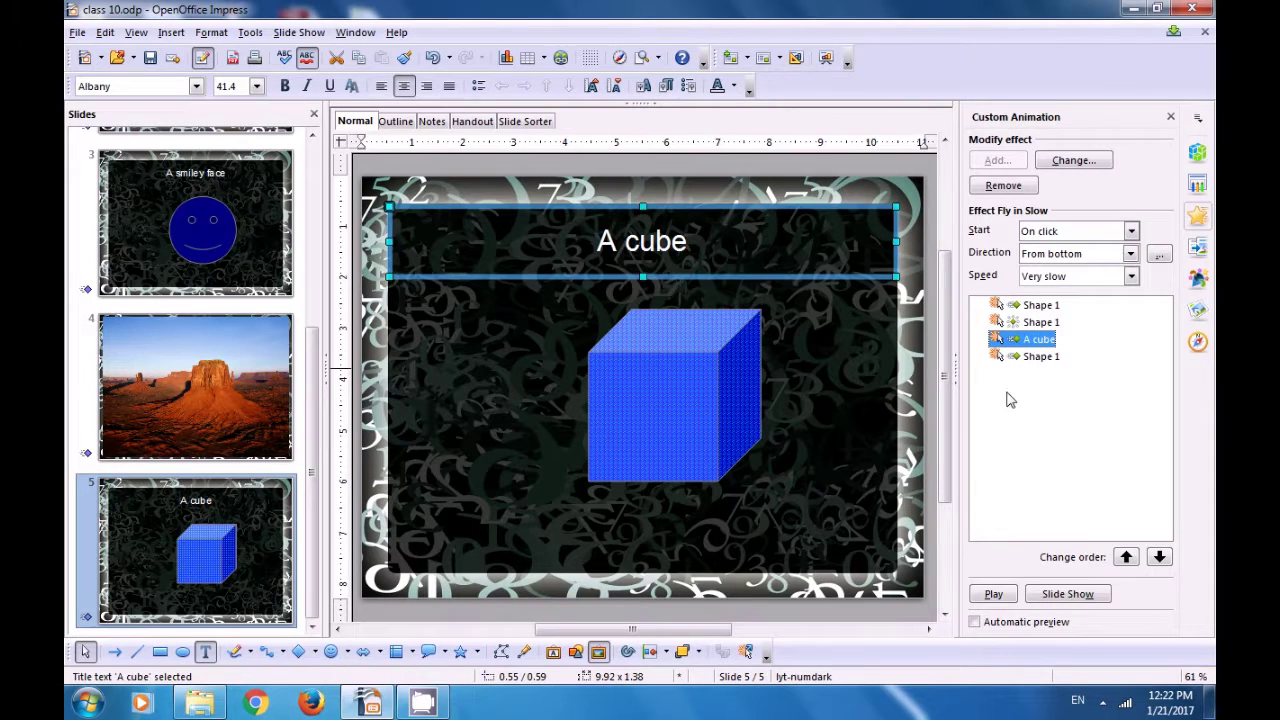
click(1126, 558)
click(1126, 558)
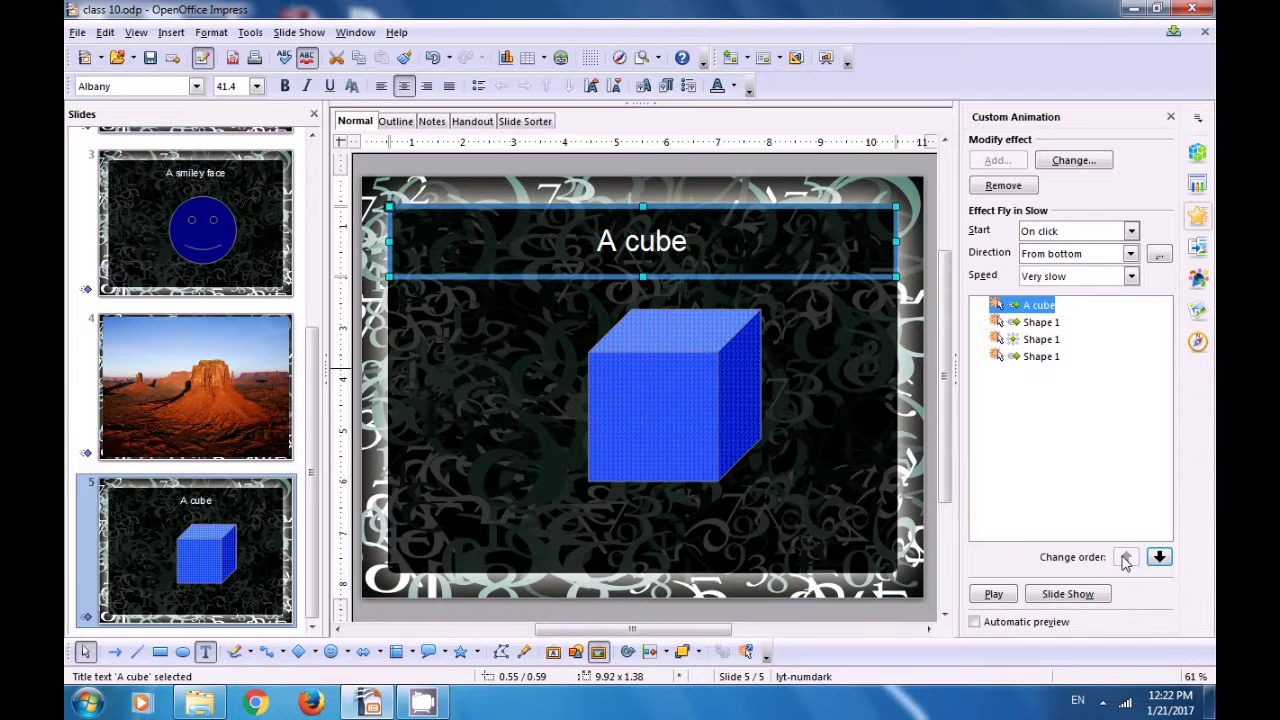
Remove the cube shape's Random Effects and Flash Bulb animations from slide 5.
click(1040, 357)
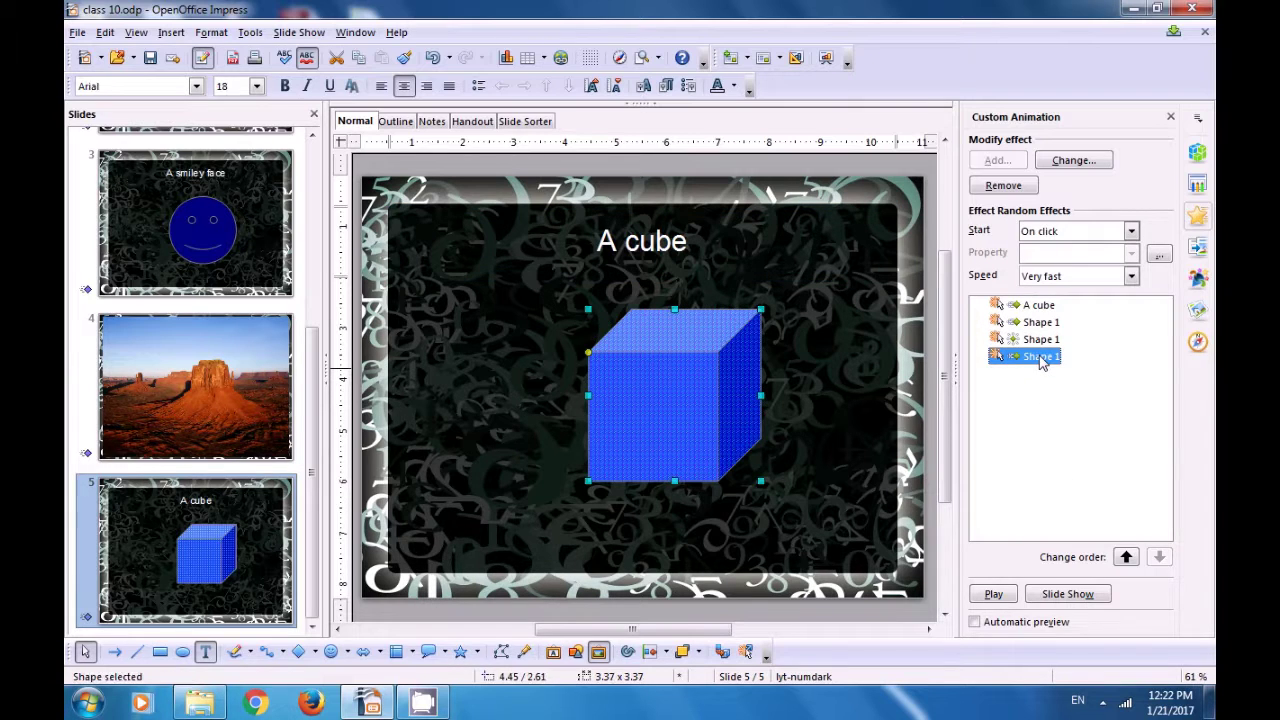
click(1003, 186)
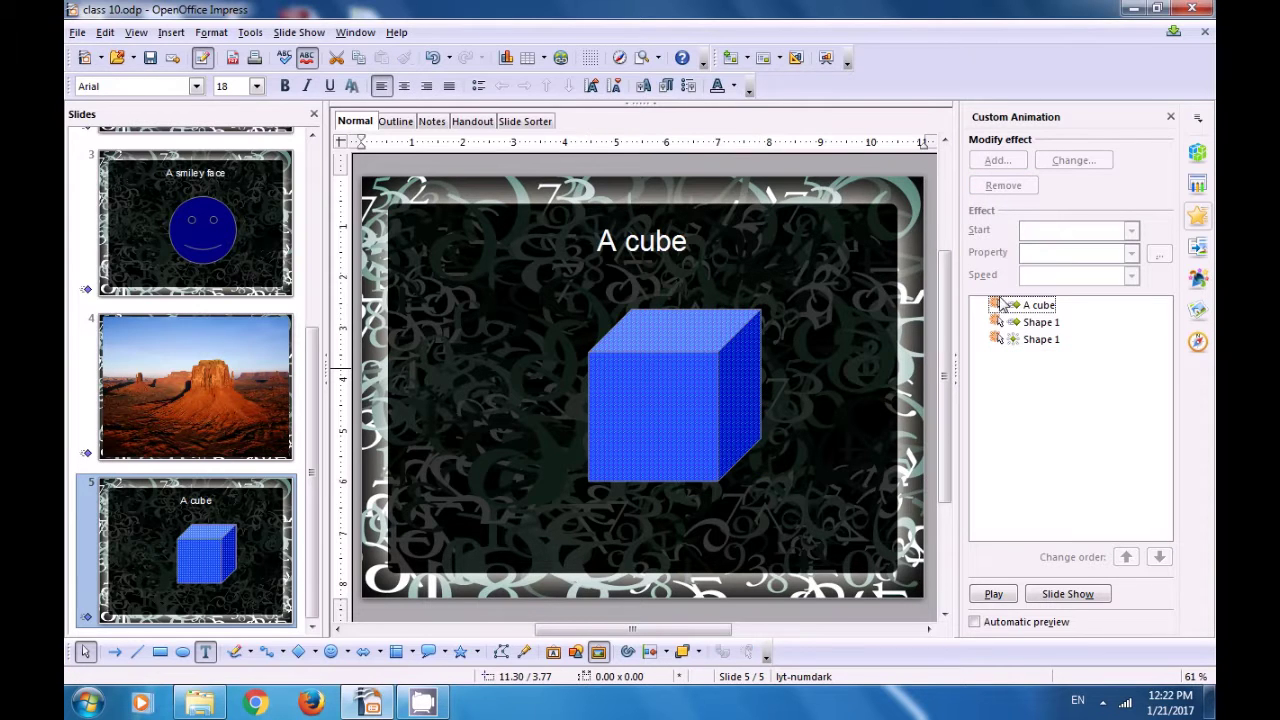
click(1037, 340)
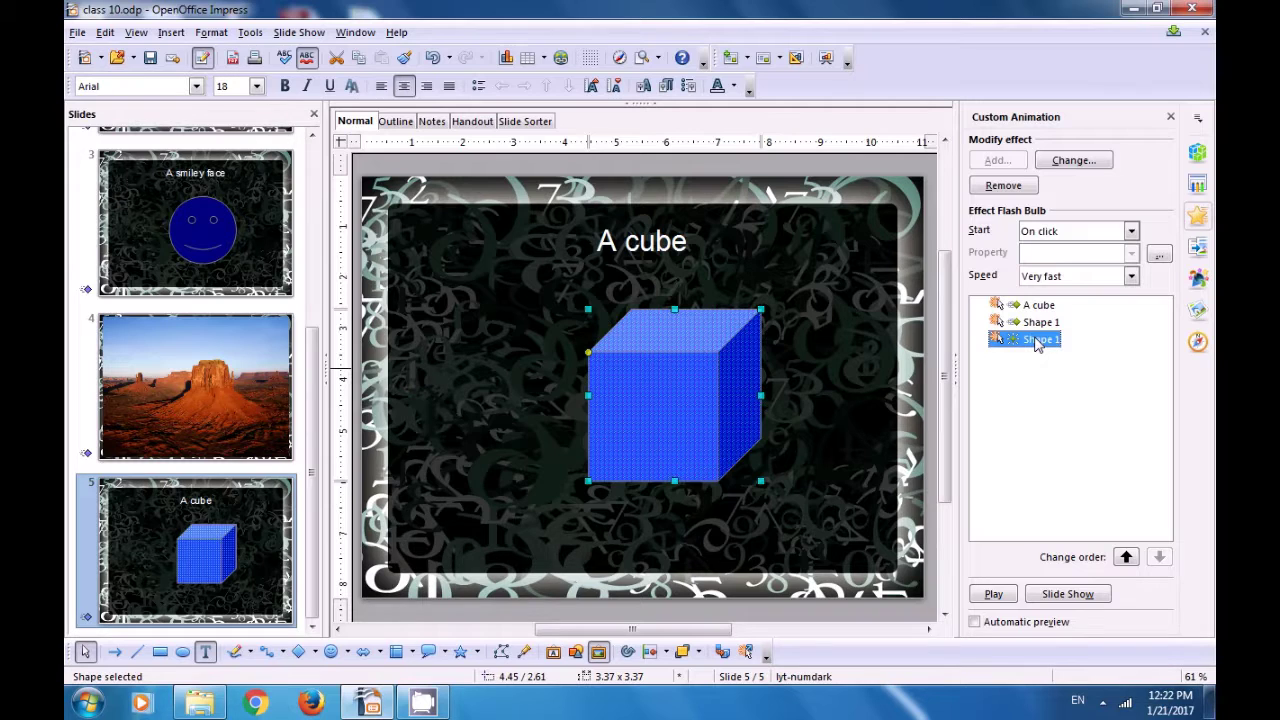
click(1001, 186)
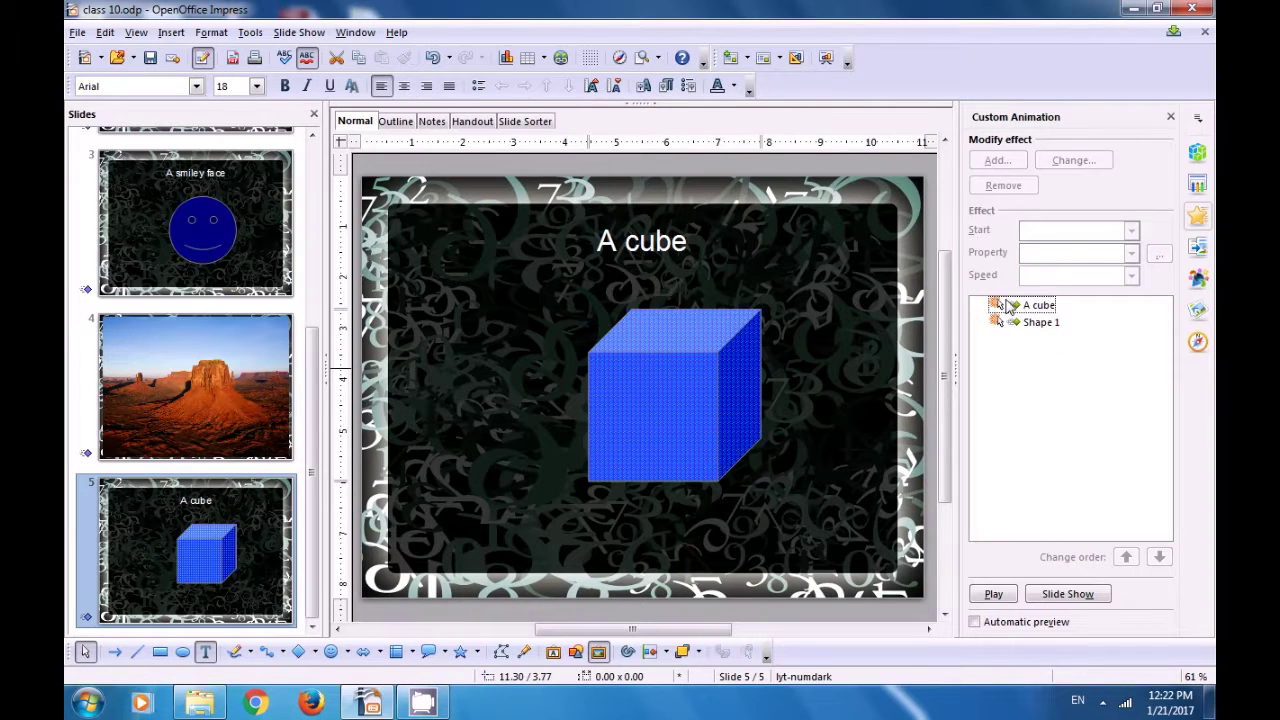
Set the "A cube" title's Fly in Slow animation on slide 5 to start After previous with a 1.5 sec delay.
click(1036, 306)
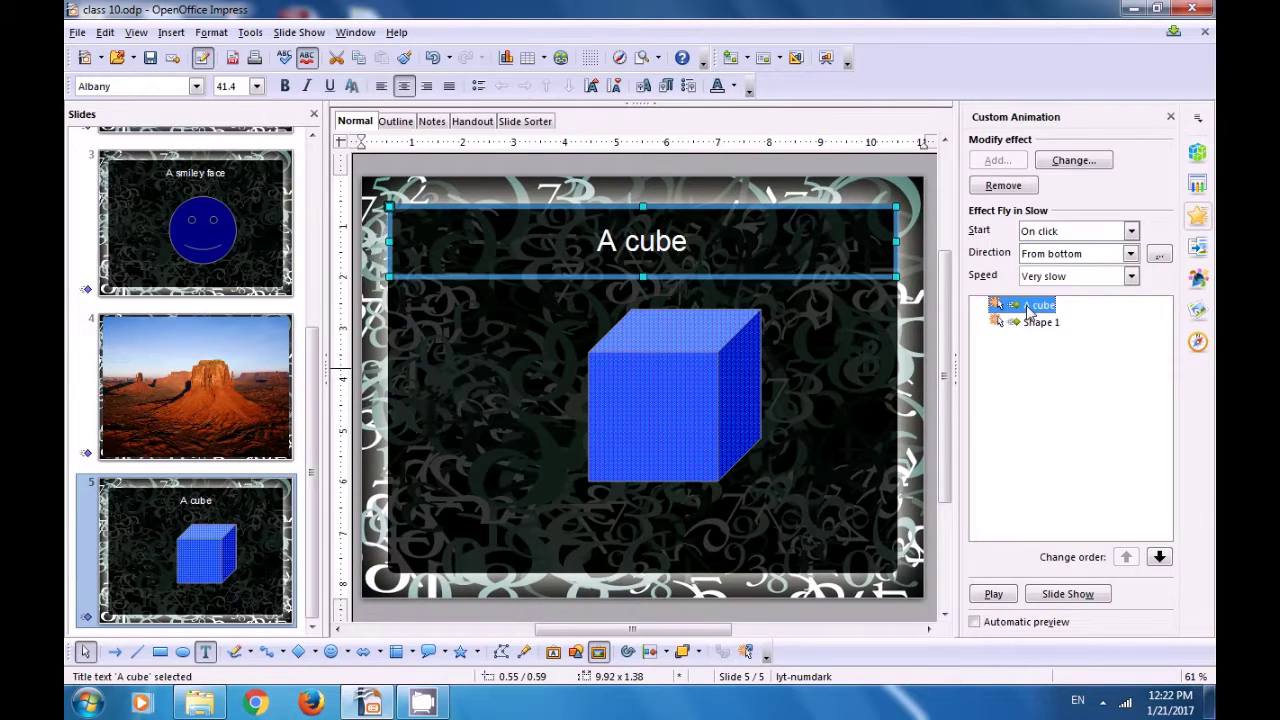
click(1157, 257)
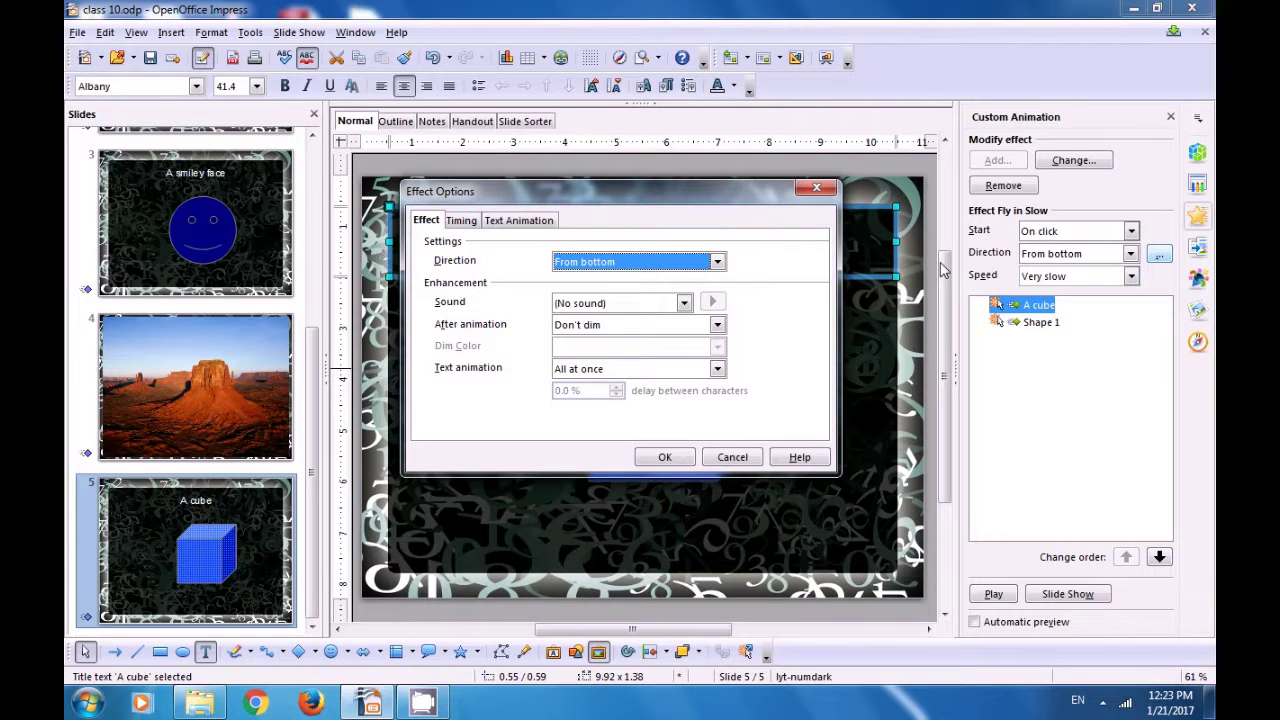
click(461, 221)
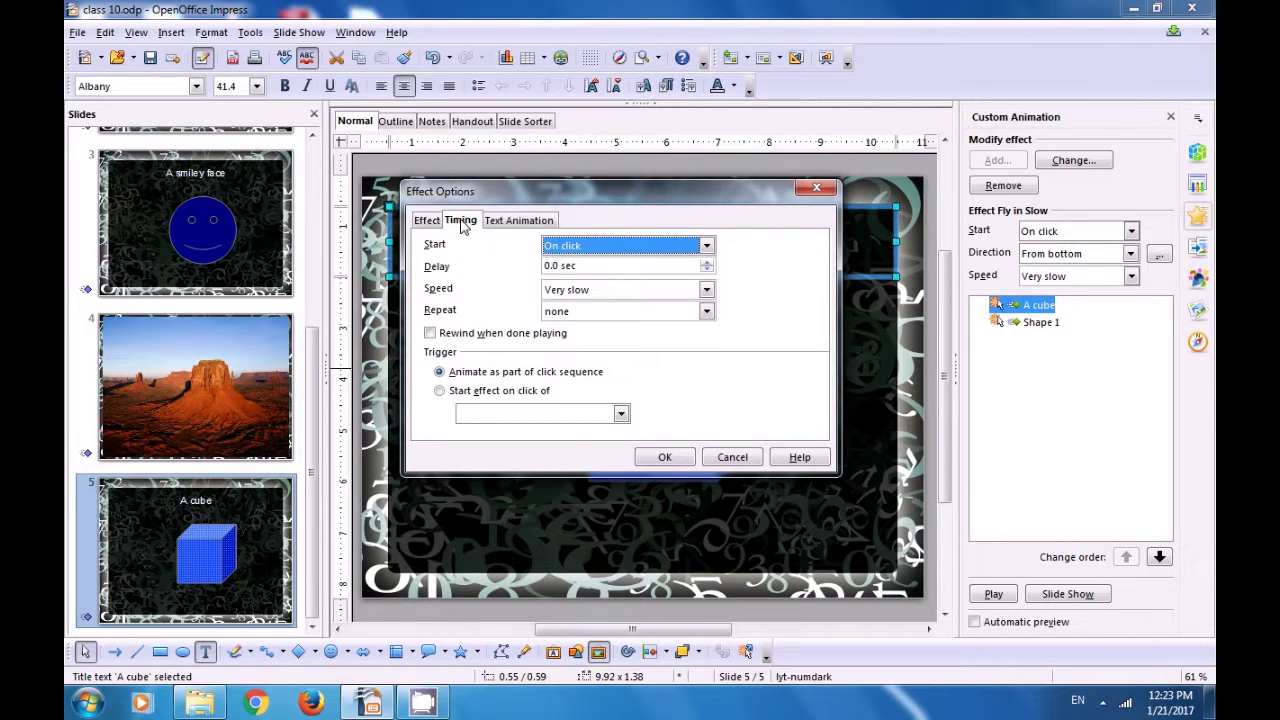
click(705, 247)
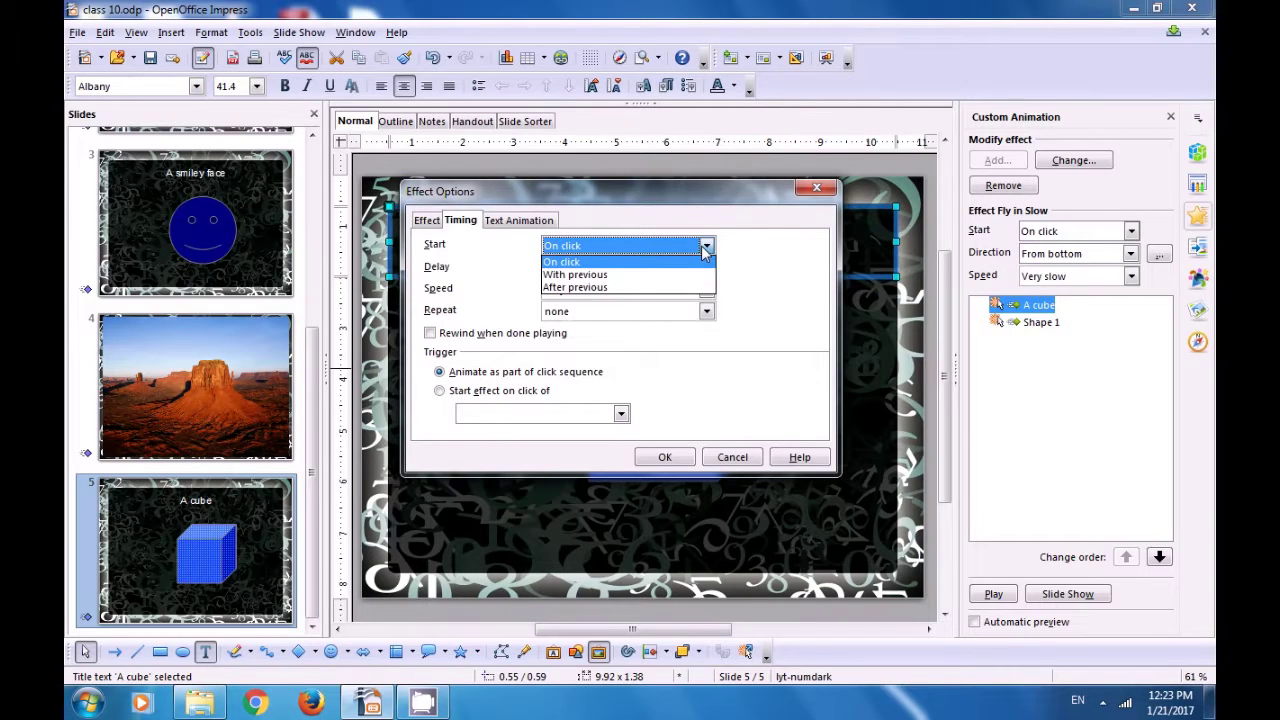
click(625, 288)
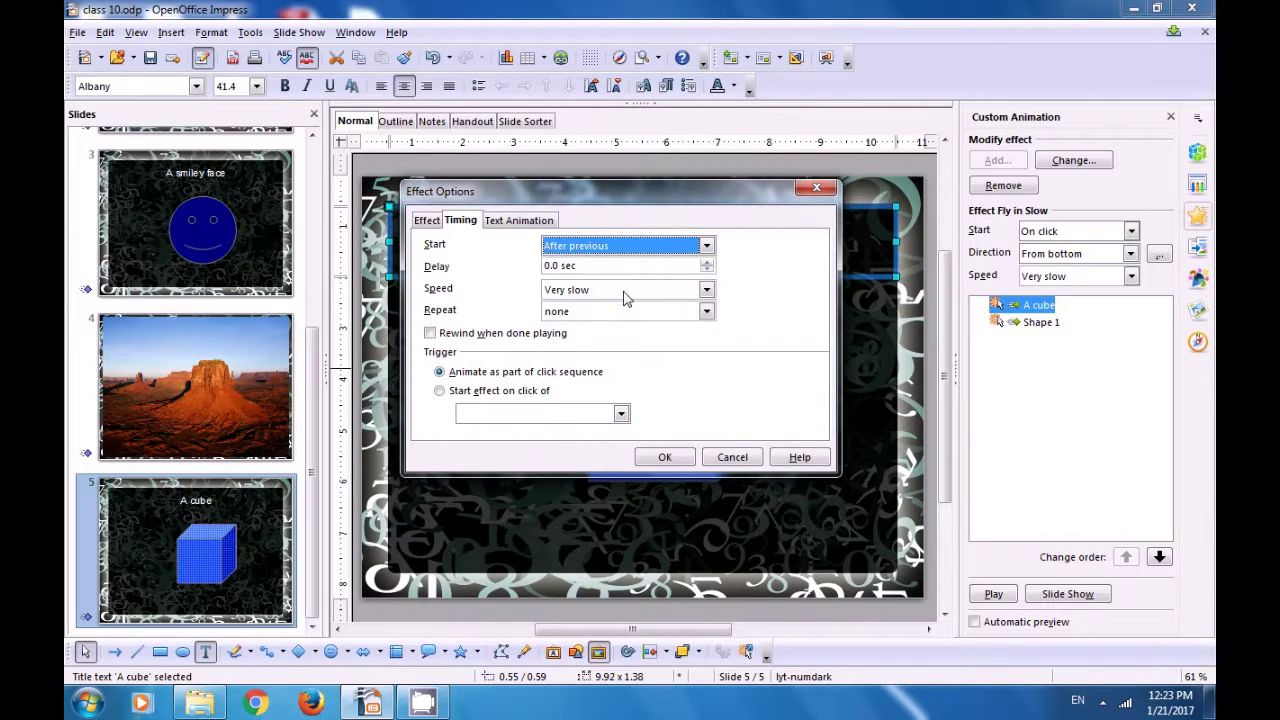
click(706, 262)
click(706, 262)
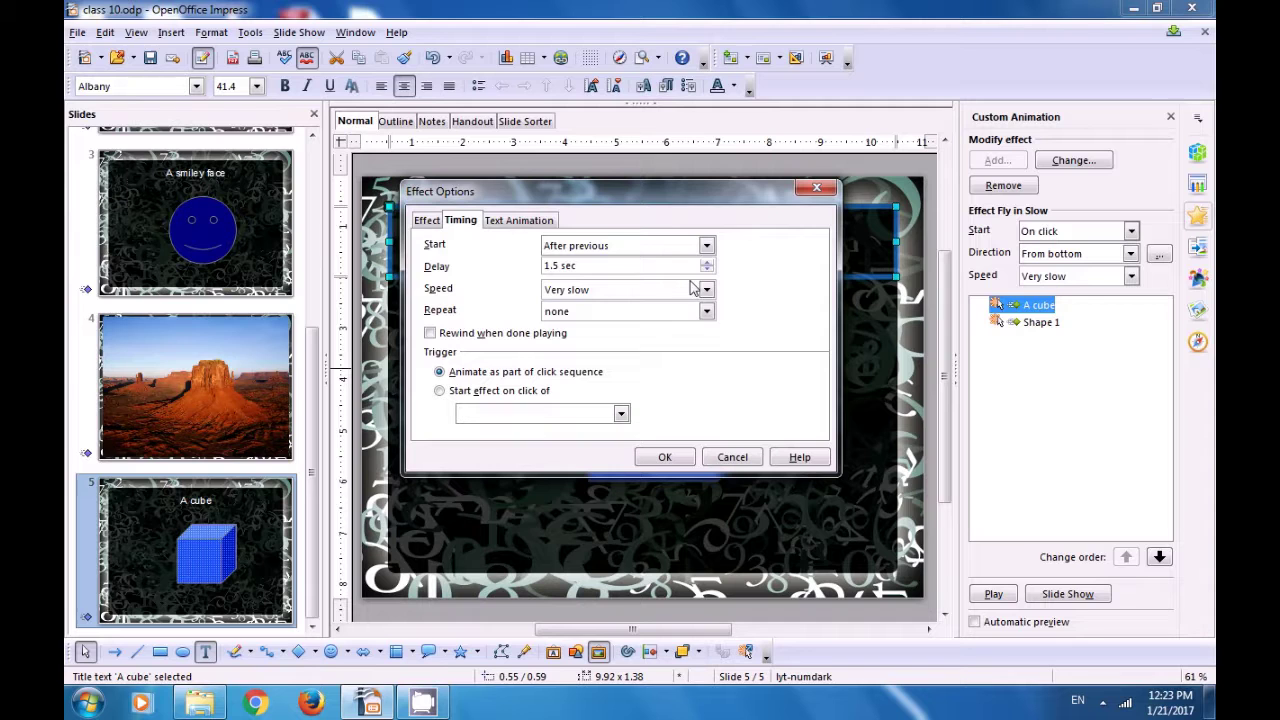
click(662, 458)
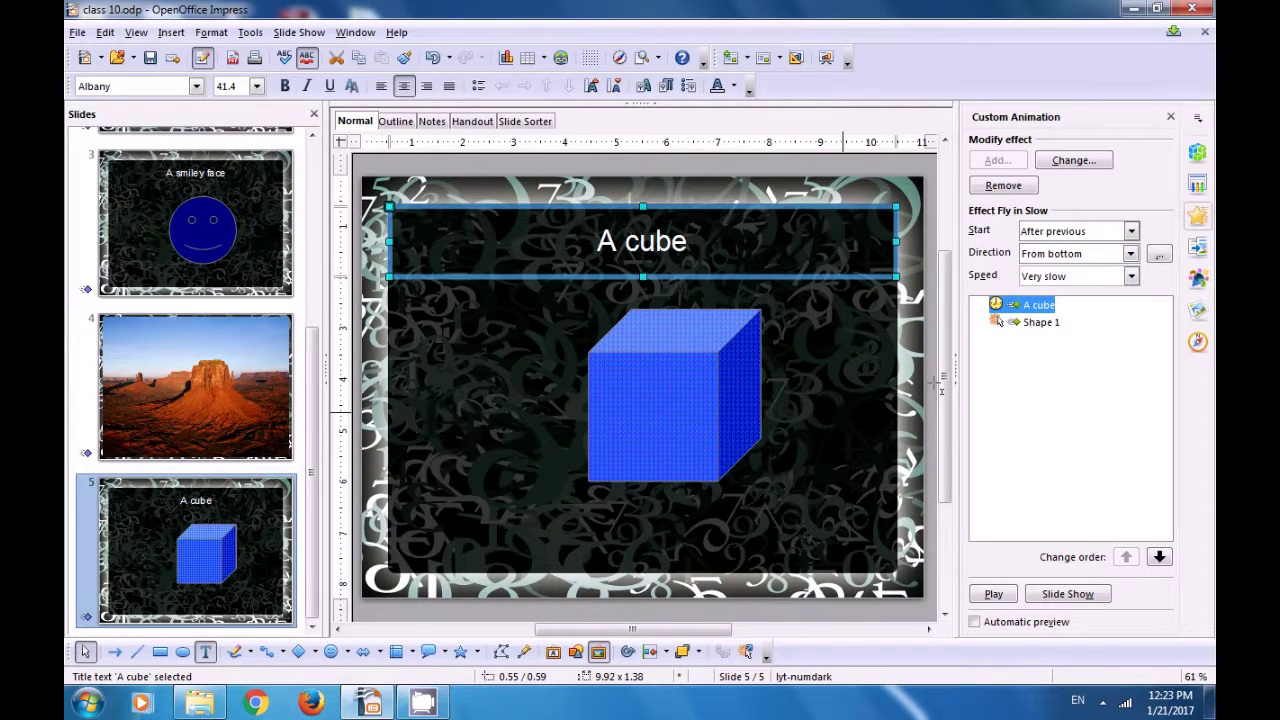
Set the cube shape's Ascend animation to start After previous with a 1.0 sec delay.
click(1036, 323)
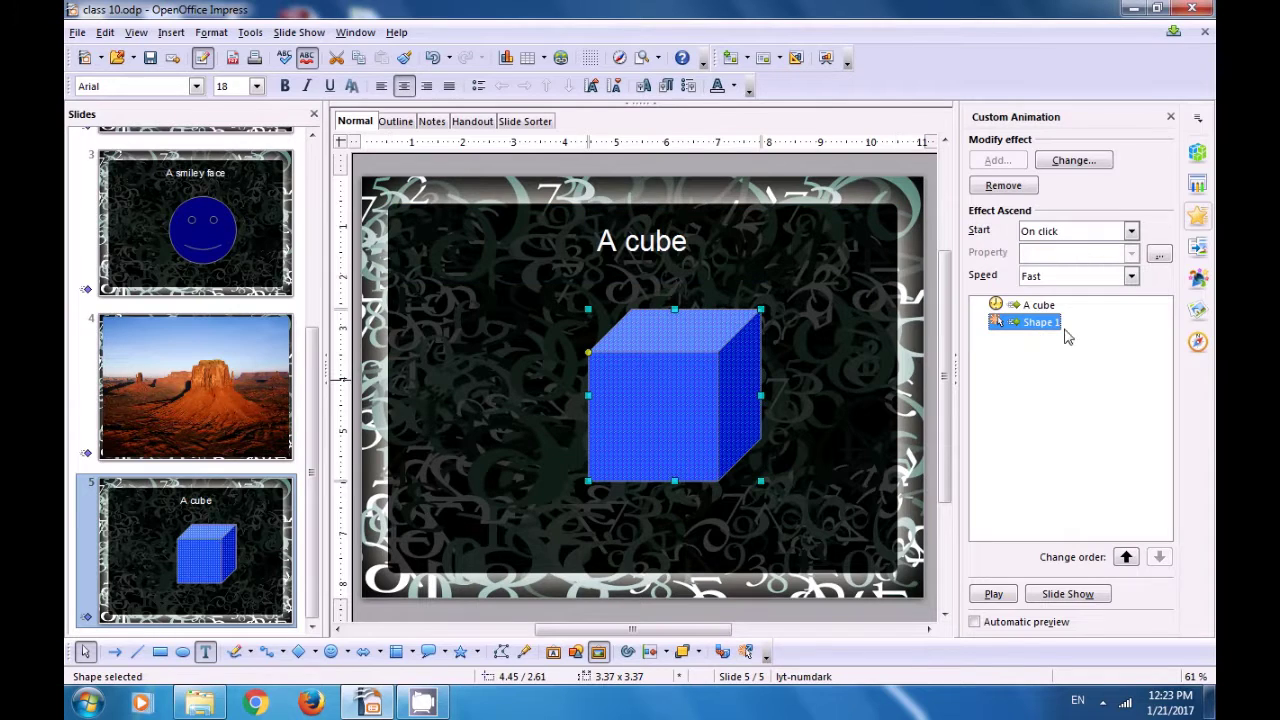
click(1158, 254)
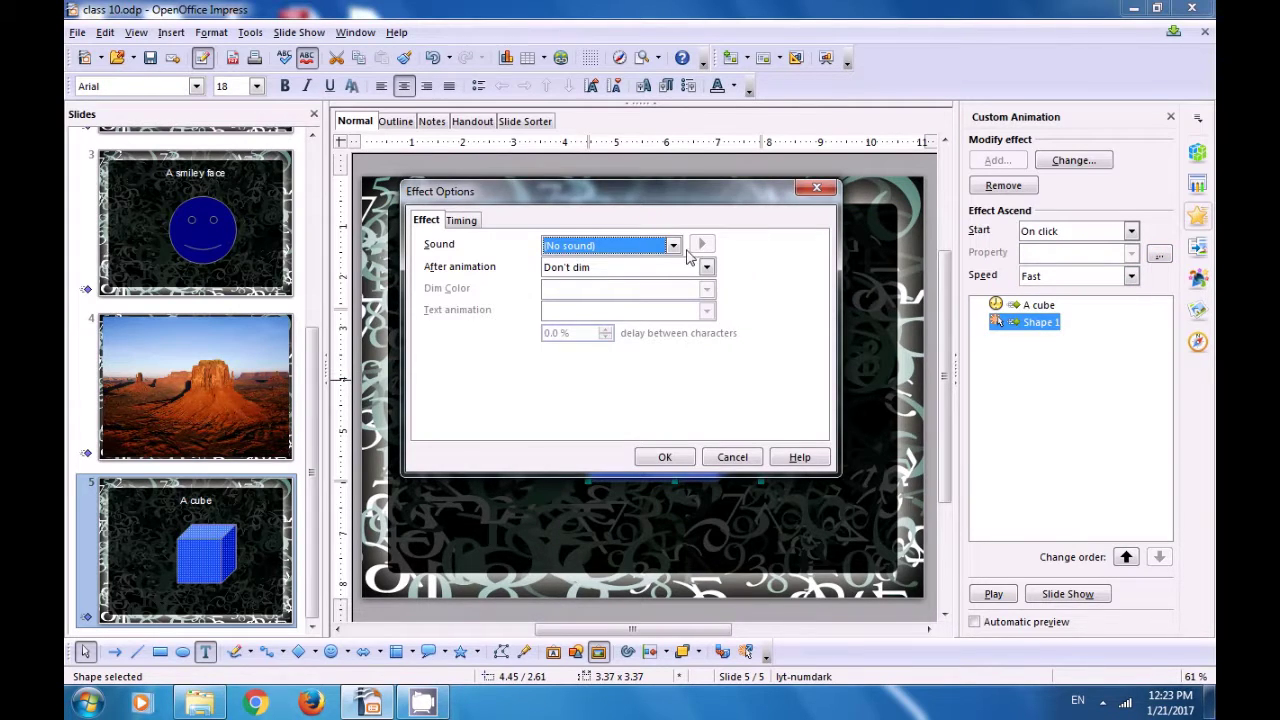
click(476, 222)
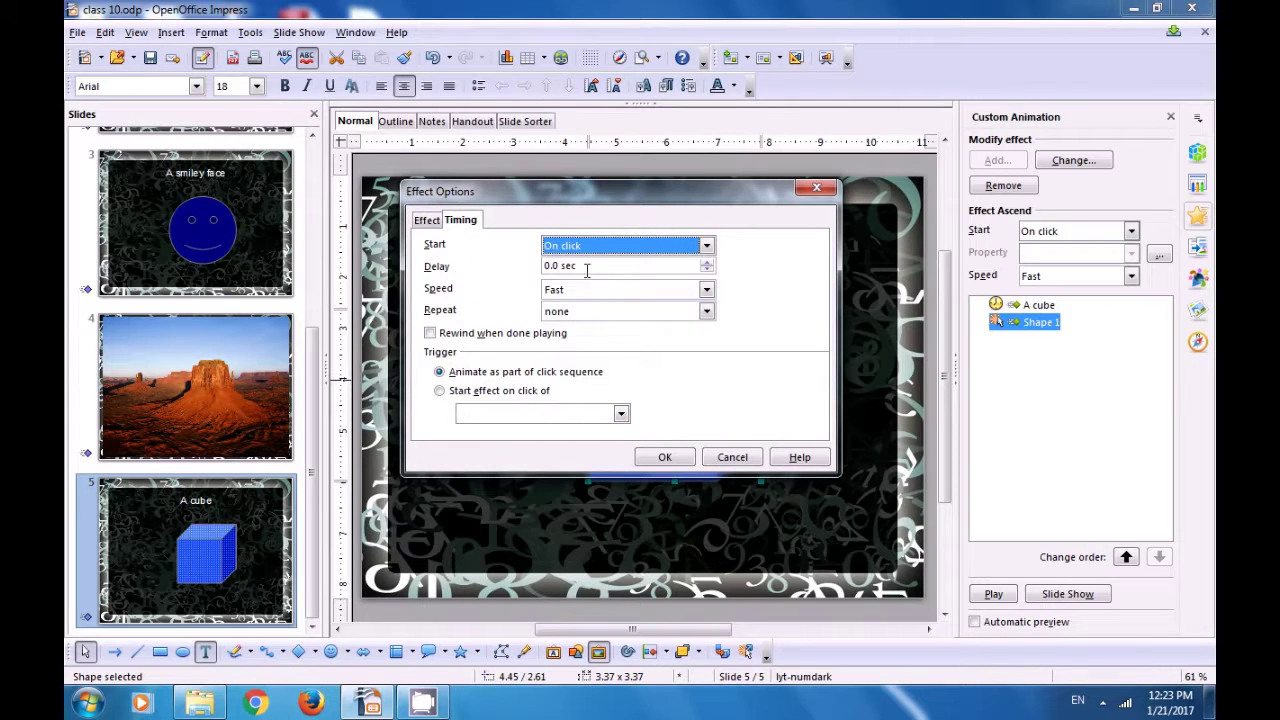
click(706, 262)
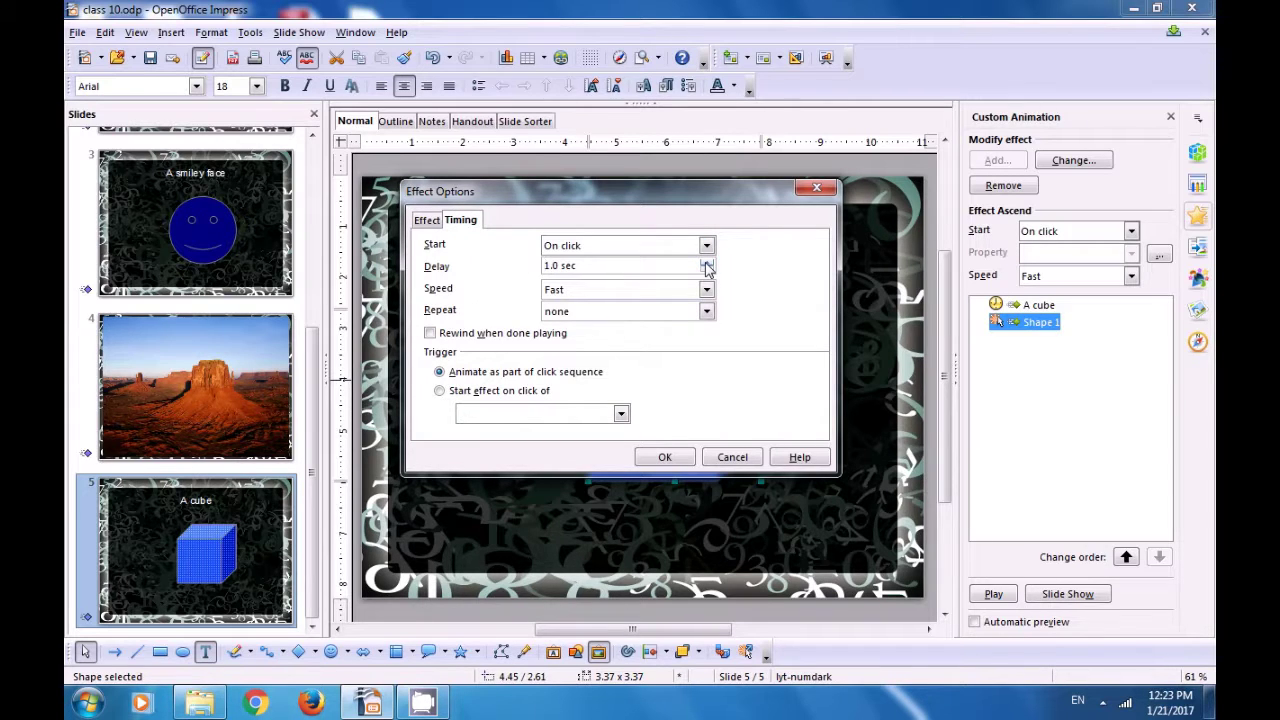
click(706, 247)
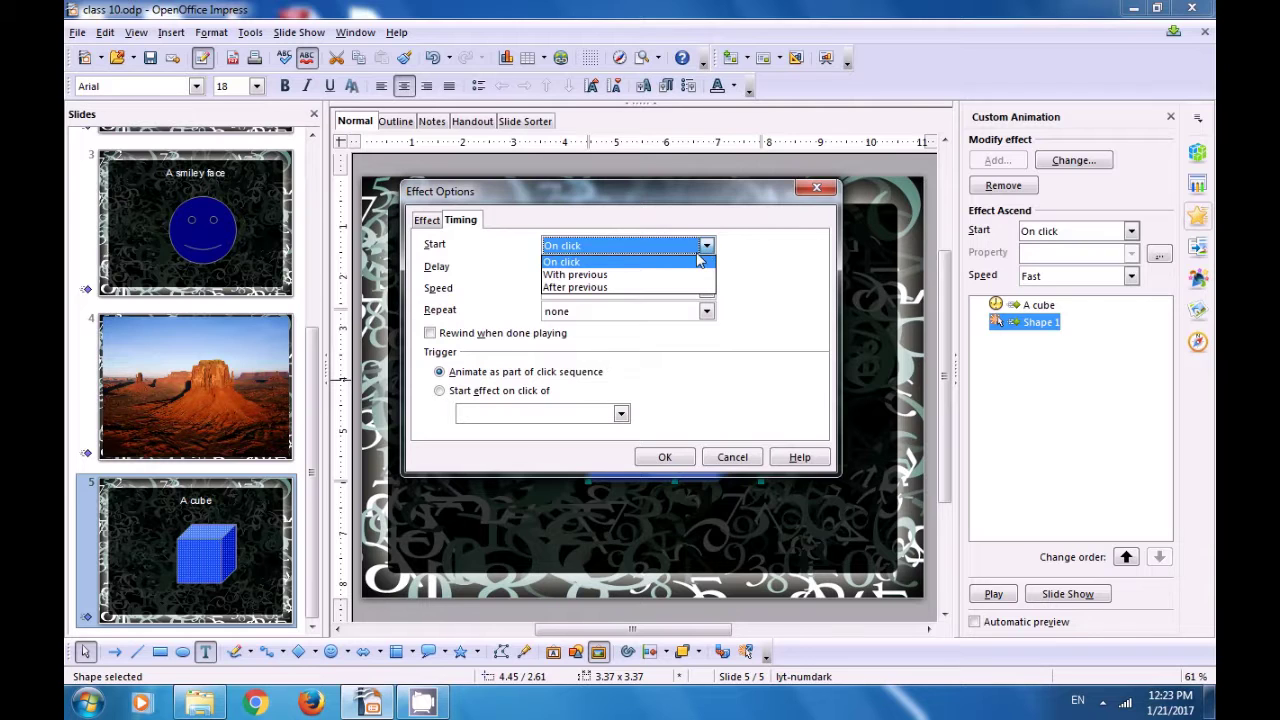
click(670, 287)
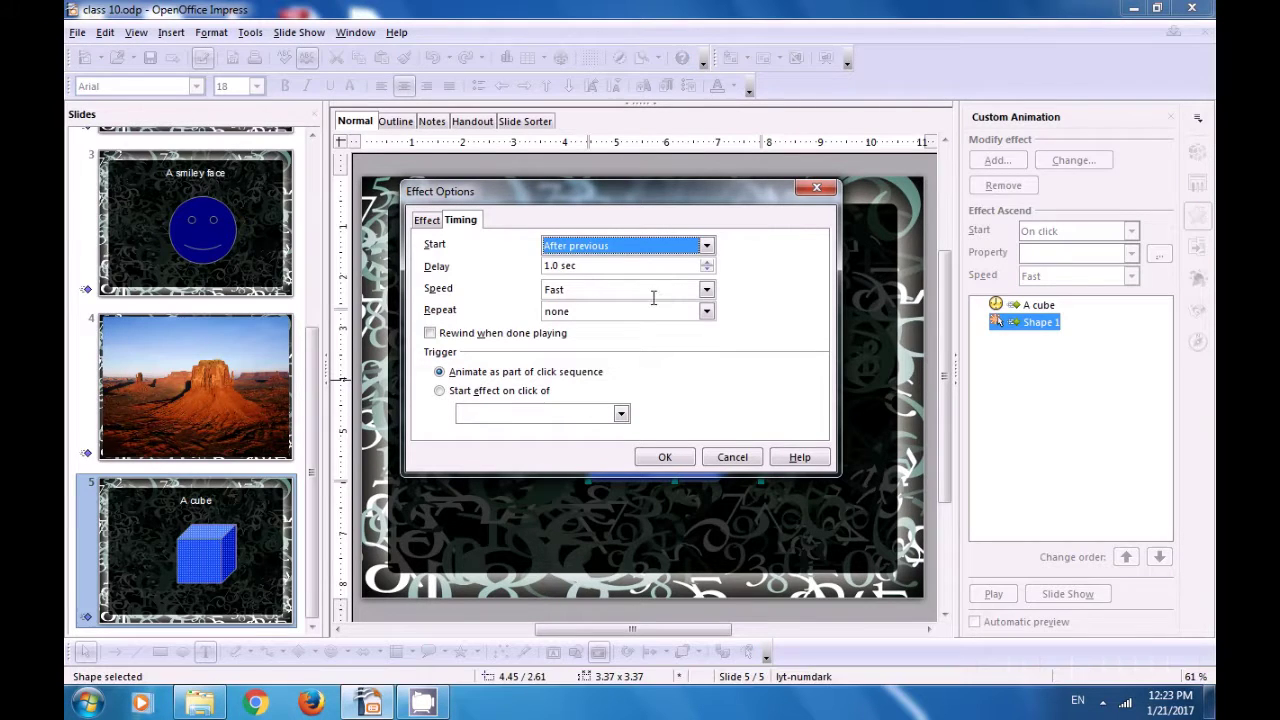
click(660, 457)
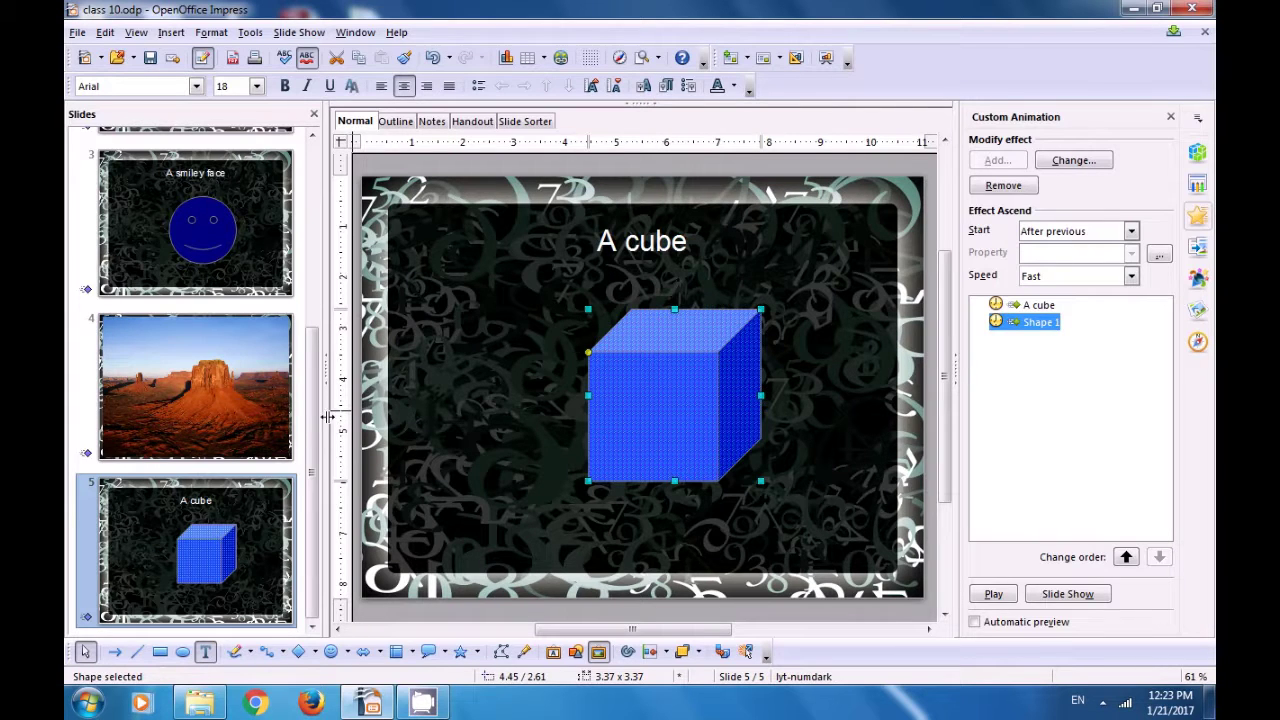
Play the slide show from slide 1 to check the automatic animations and transitions, and exit back to the editor.
scroll(313, 453, up, 1)
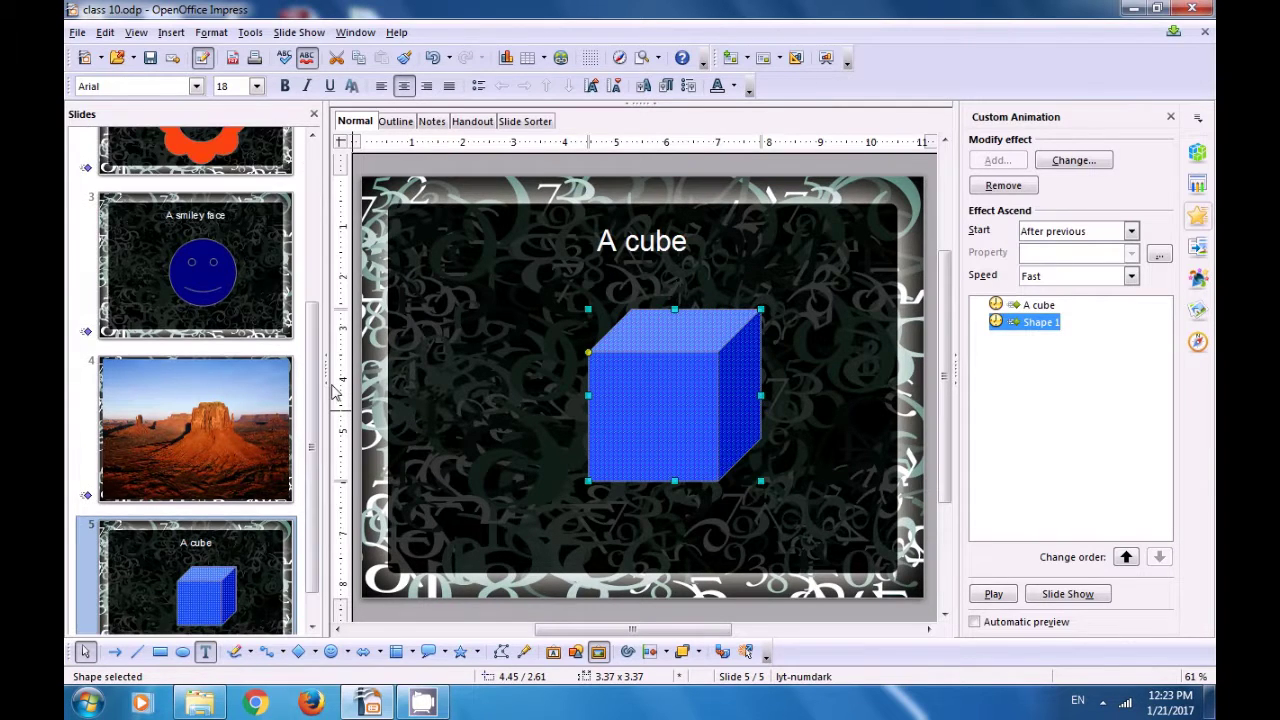
drag(314, 350, 315, 190)
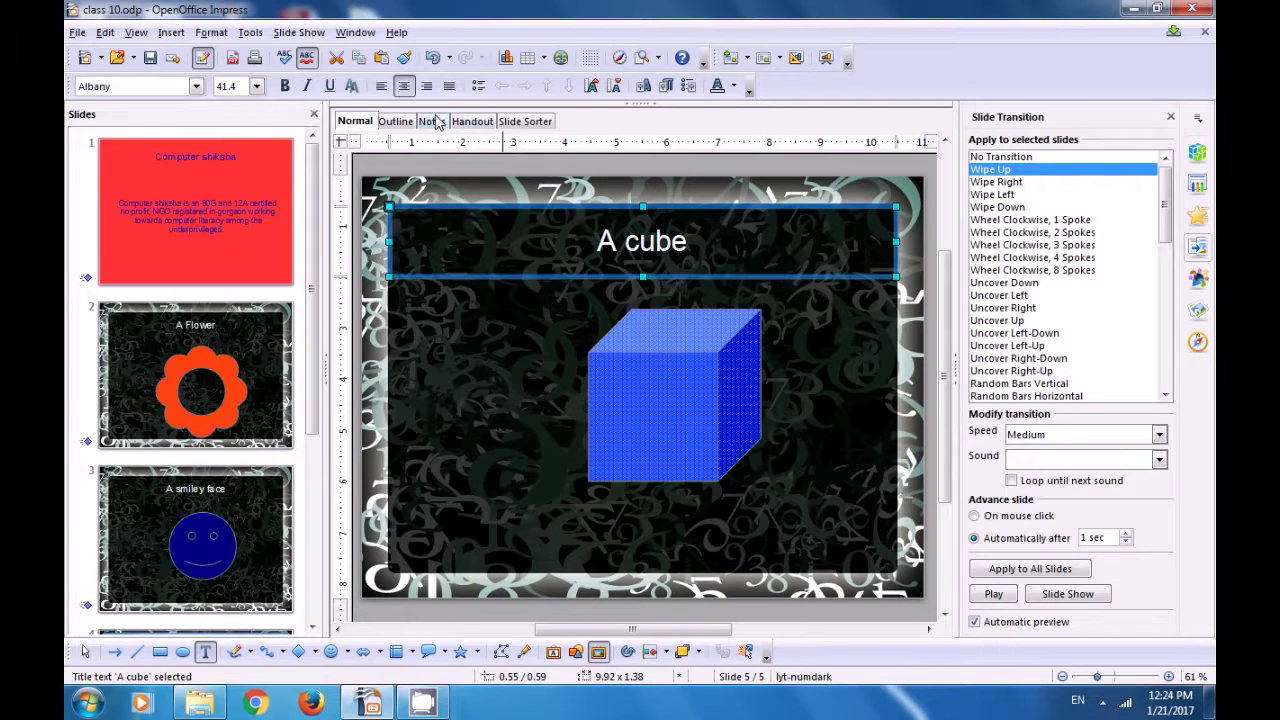
click(261, 184)
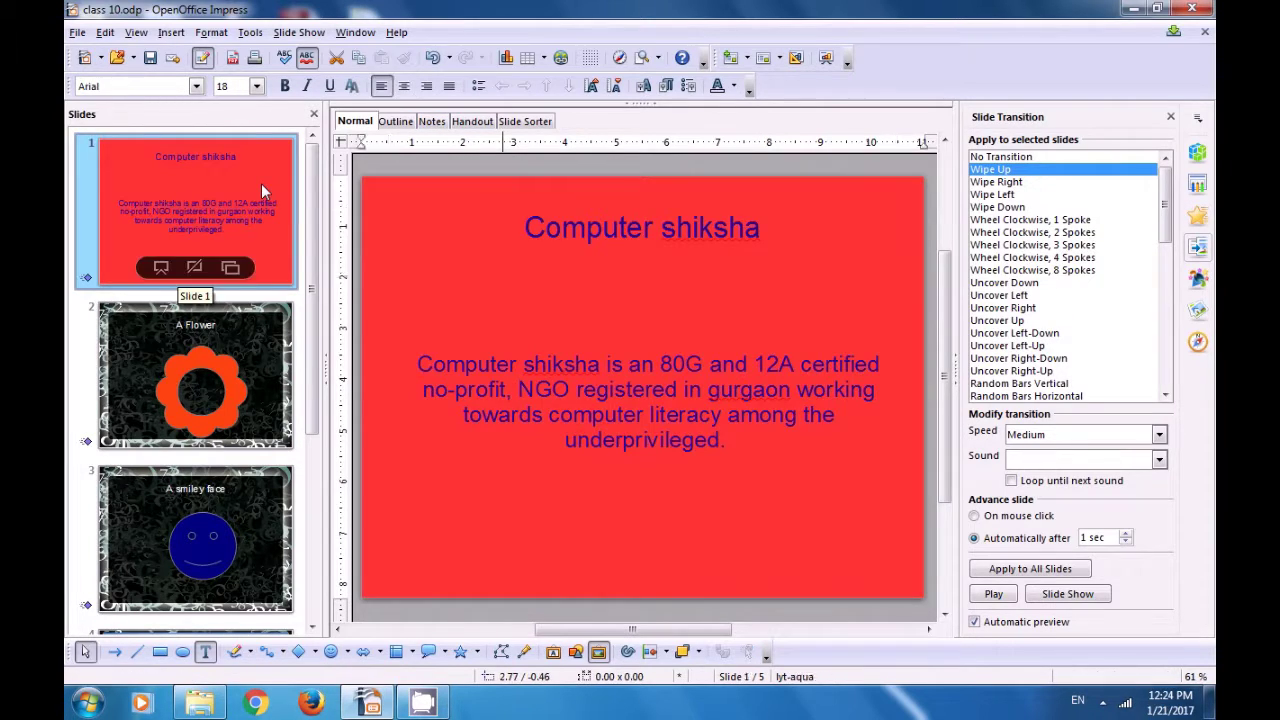
click(315, 34)
click(323, 57)
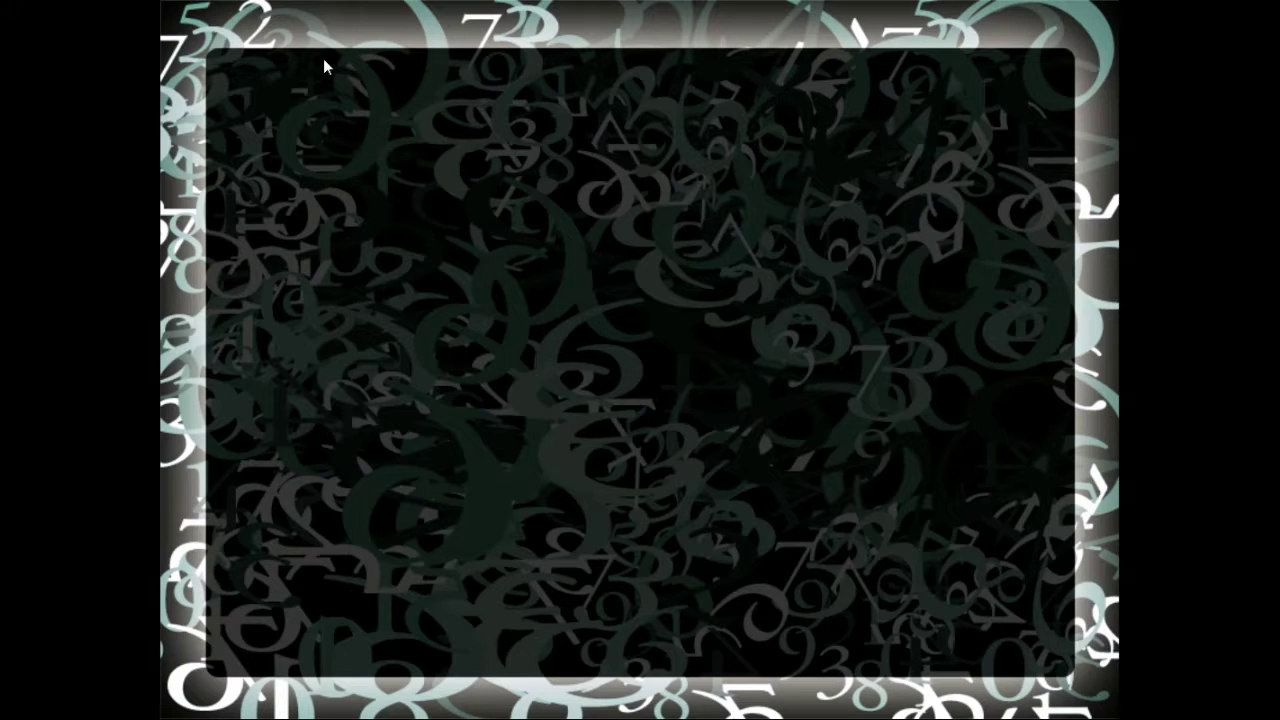
click(324, 66)
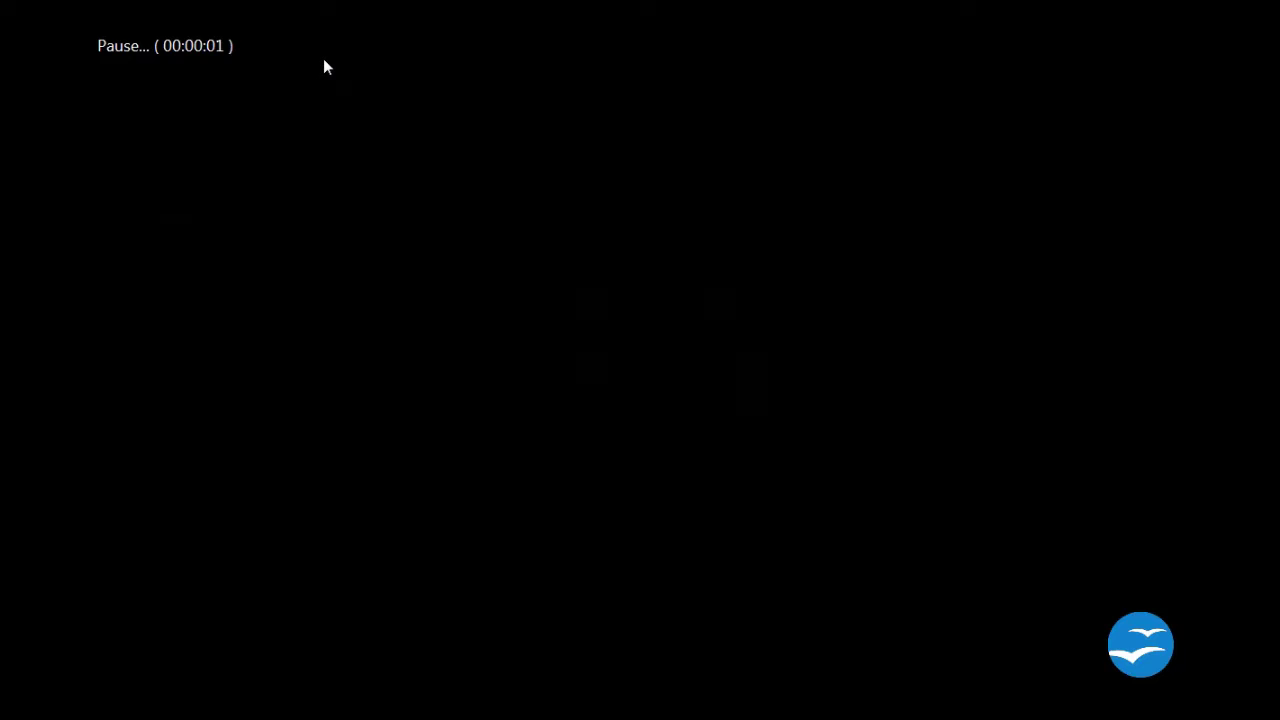
key(Escape)
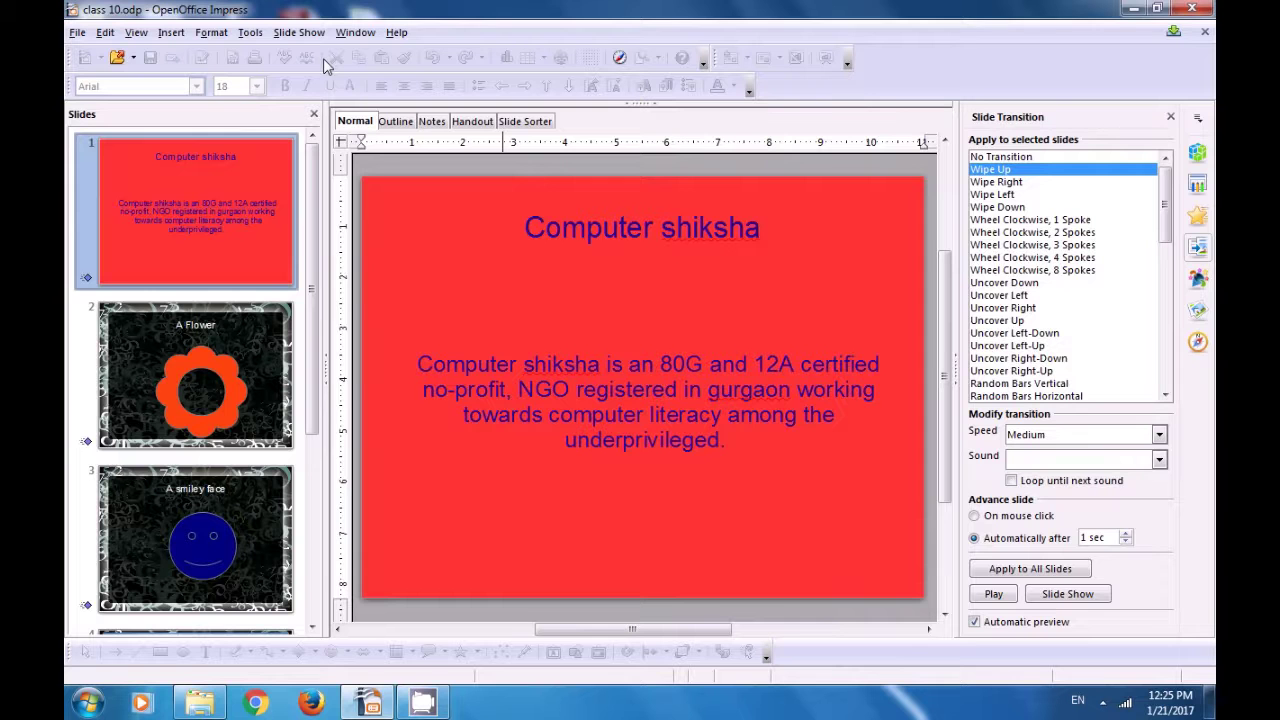